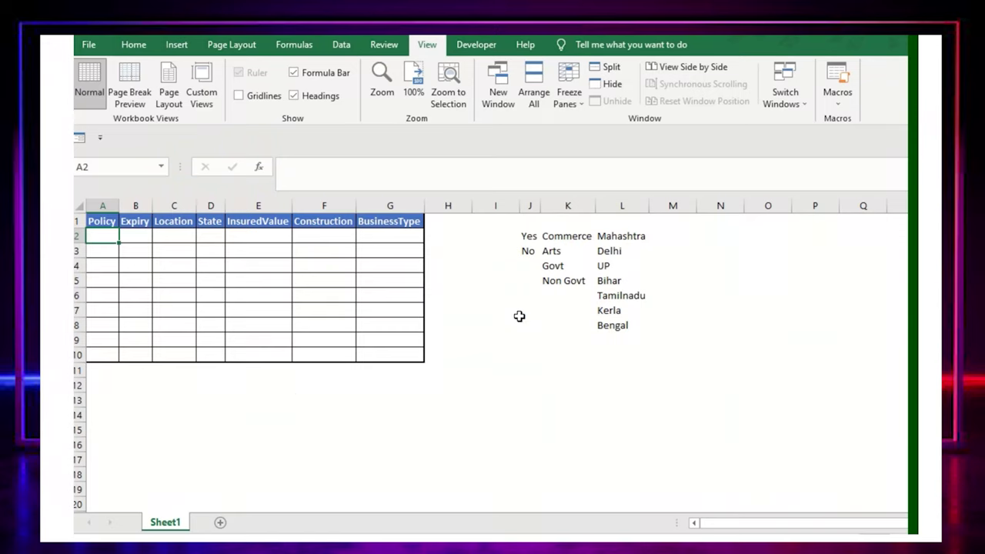
# Review the Policy table by selecting its columns and the Yes/No, business-type and state lists.
pyautogui.click(587, 293)
pyautogui.moveTo(96, 220)
pyautogui.mouseDown()
pyautogui.moveTo(198, 298)
pyautogui.moveTo(400, 362)
pyautogui.mouseUp()
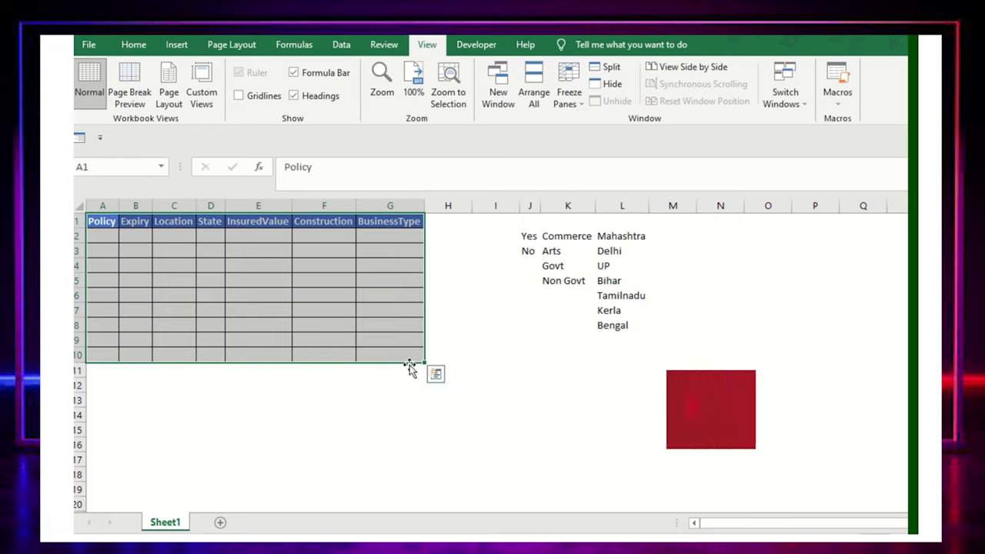
pyautogui.moveTo(125, 238); pyautogui.dragTo(145, 367)
pyautogui.moveTo(253, 250); pyautogui.dragTo(253, 265)
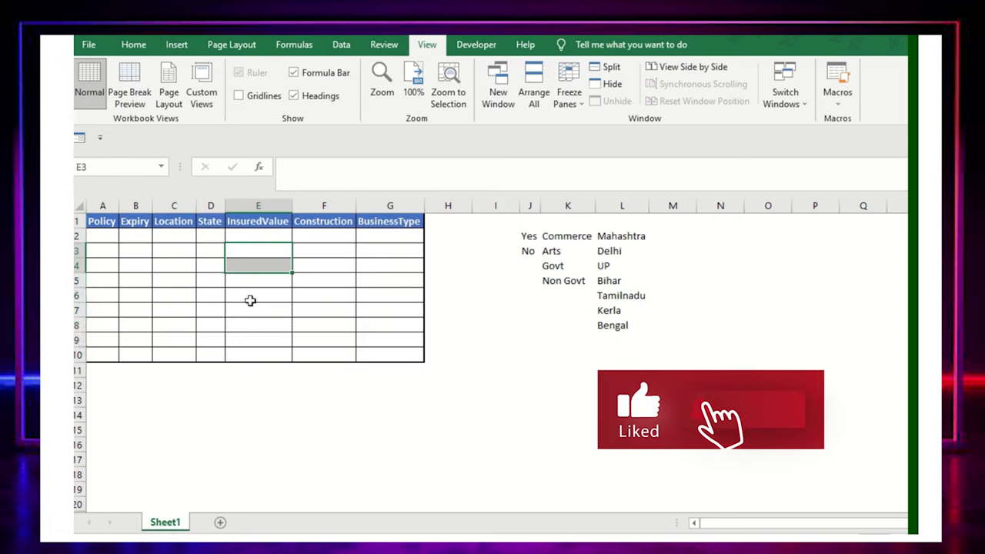
pyautogui.click(318, 311)
pyautogui.moveTo(531, 234); pyautogui.dragTo(530, 266)
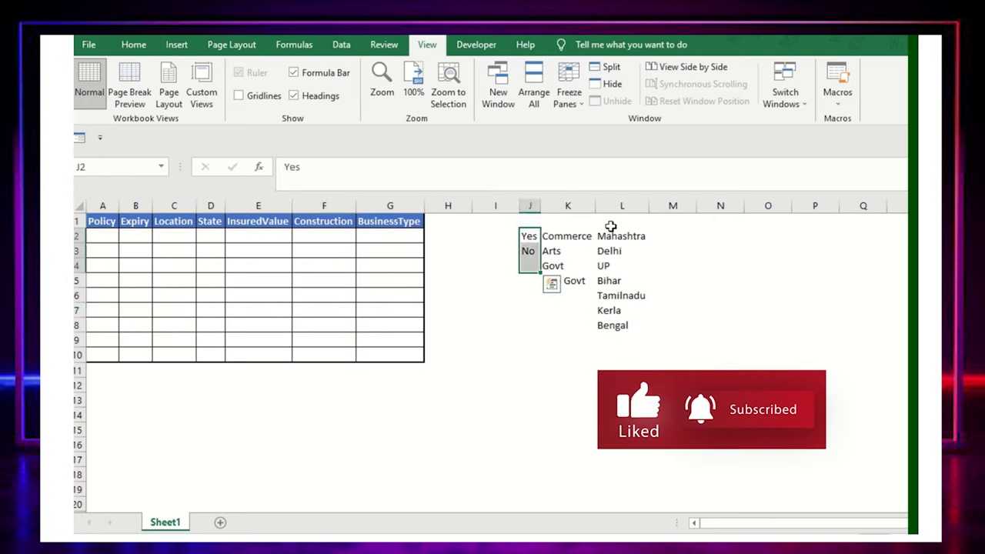
pyautogui.moveTo(567, 236); pyautogui.dragTo(567, 280)
pyautogui.moveTo(323, 243); pyautogui.dragTo(323, 295)
pyautogui.moveTo(389, 243); pyautogui.dragTo(389, 296)
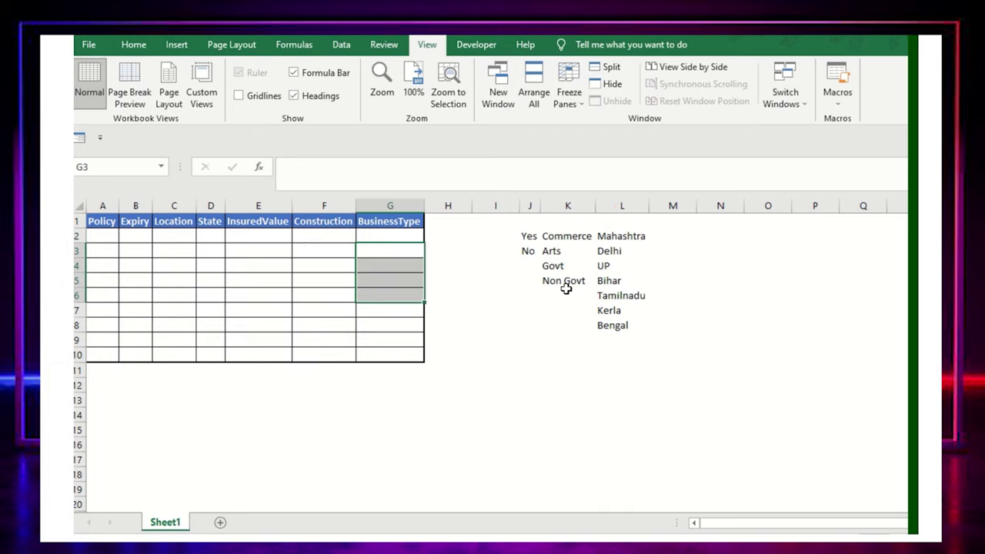
pyautogui.moveTo(625, 236); pyautogui.dragTo(631, 327)
pyautogui.moveTo(214, 264); pyautogui.dragTo(222, 338)
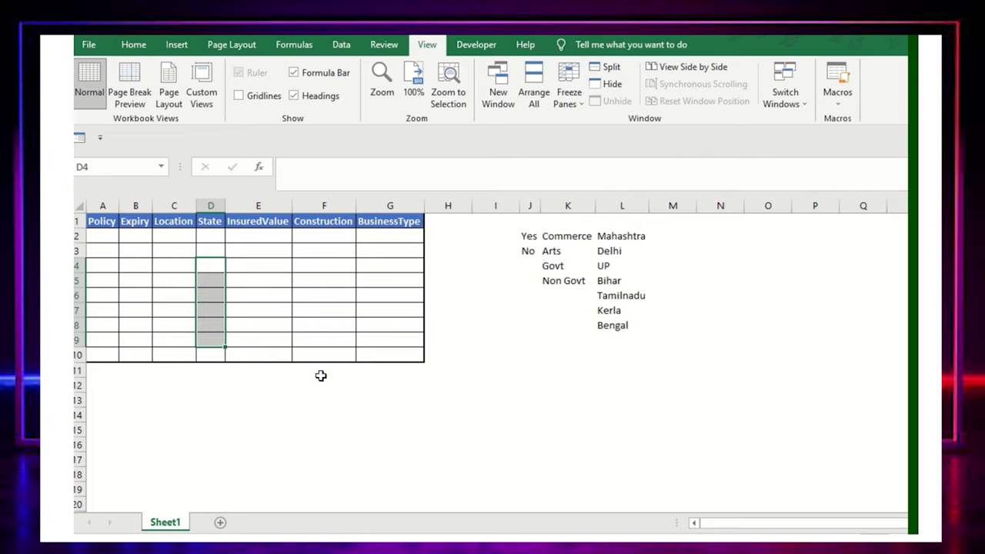
# Select the Policy cells A2:A10 below the header row.
pyautogui.click(107, 236)
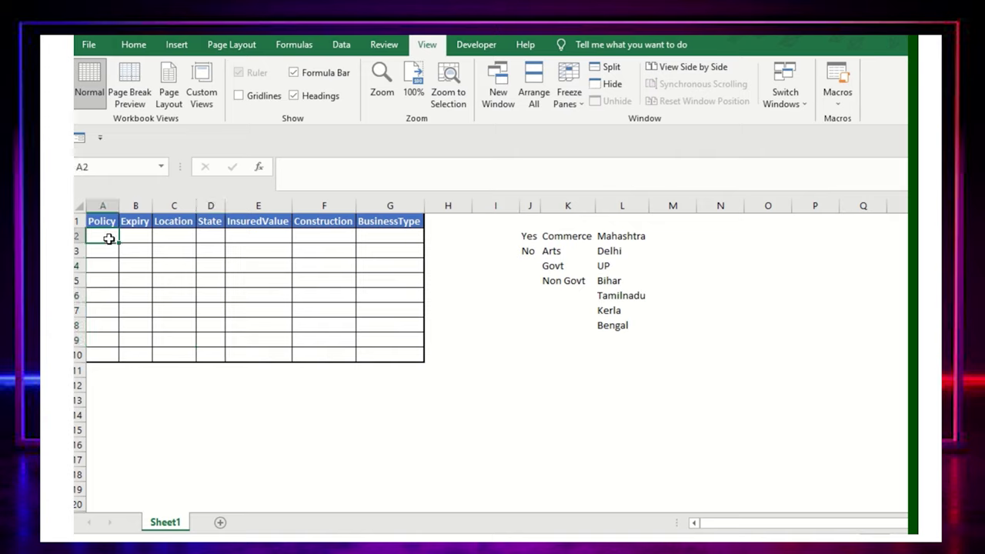
pyautogui.moveTo(104, 221); pyautogui.dragTo(408, 222)
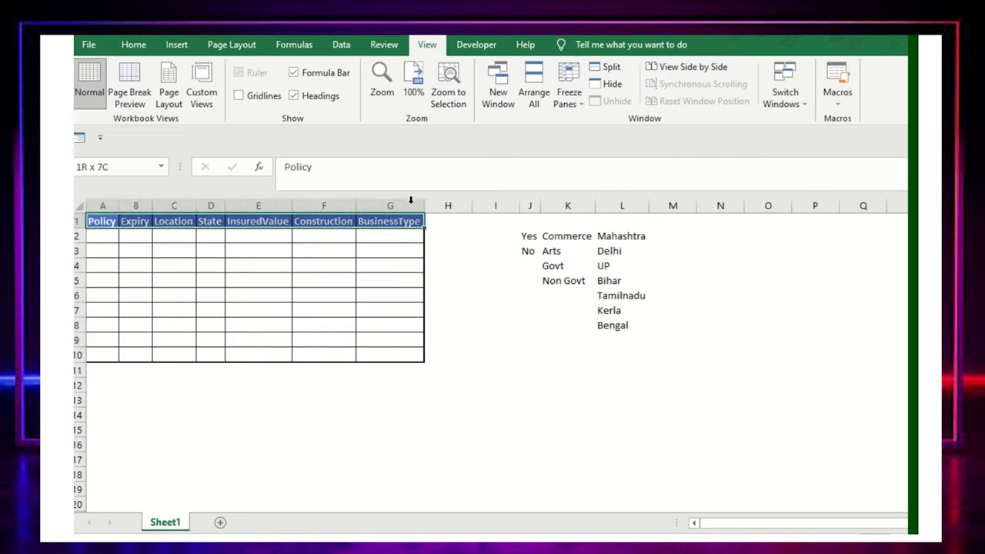
pyautogui.moveTo(107, 235); pyautogui.dragTo(104, 354)
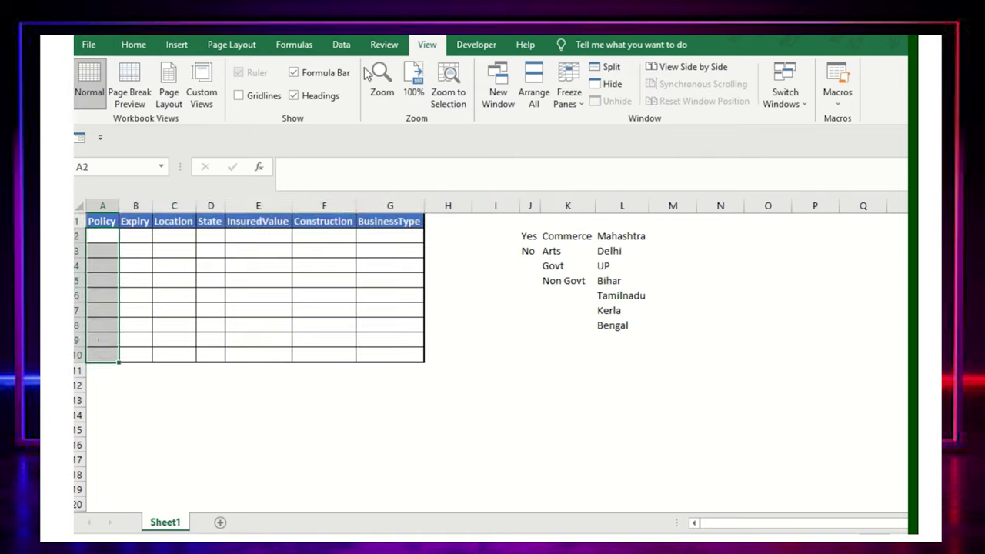
# In Data Validation, allow only whole numbers between 1001 and 9999.
pyautogui.click(339, 45)
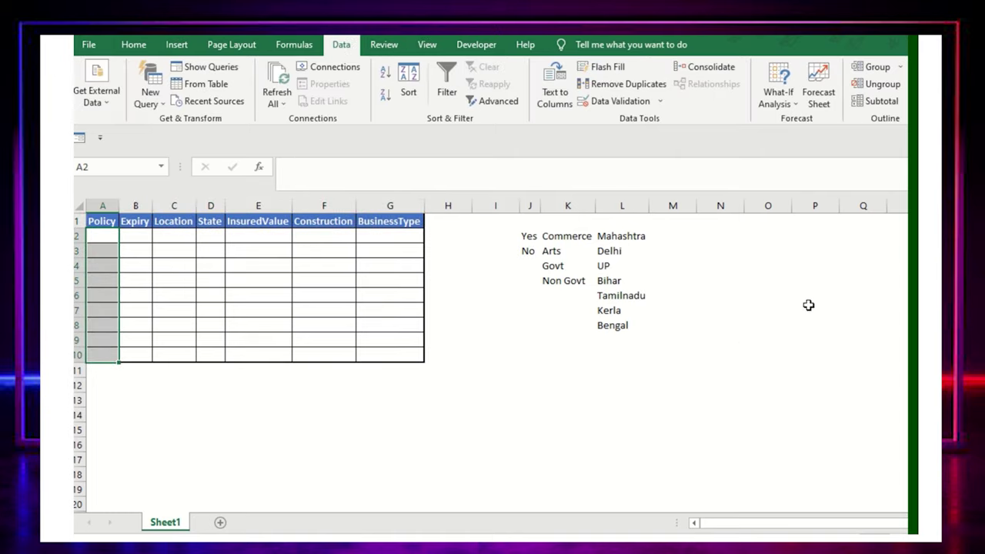
pyautogui.click(625, 100)
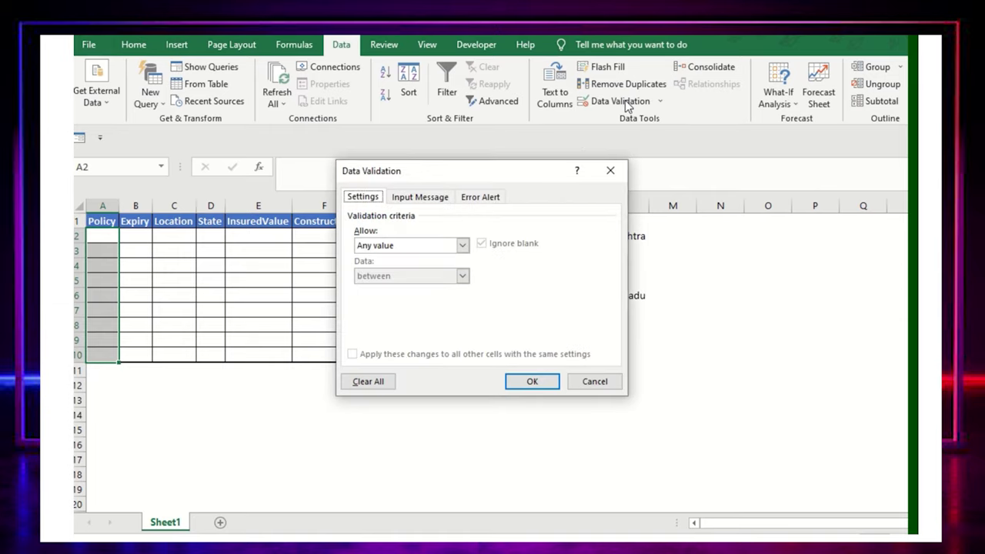
pyautogui.click(420, 246)
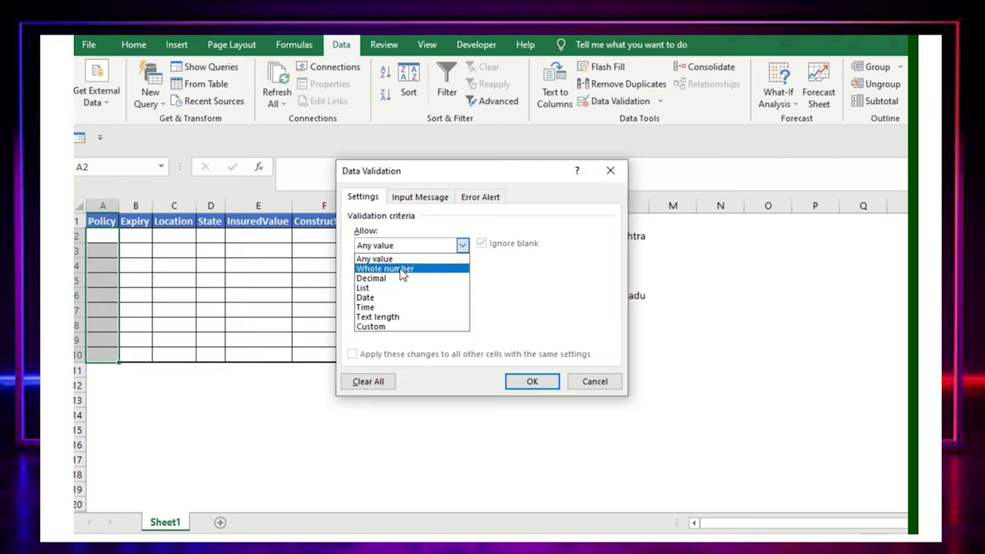
pyautogui.click(400, 269)
pyautogui.click(384, 307)
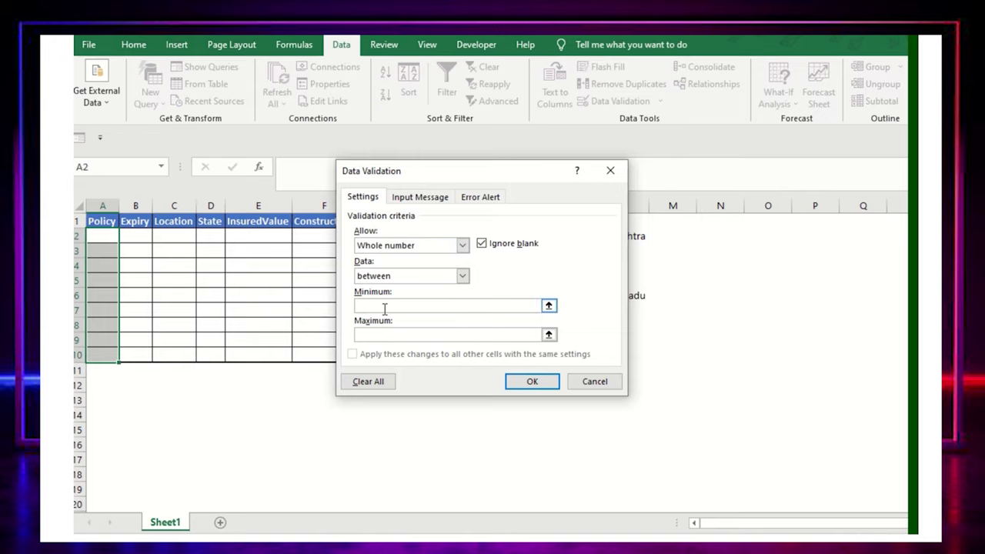
pyautogui.write('1001')
pyautogui.write('9999')
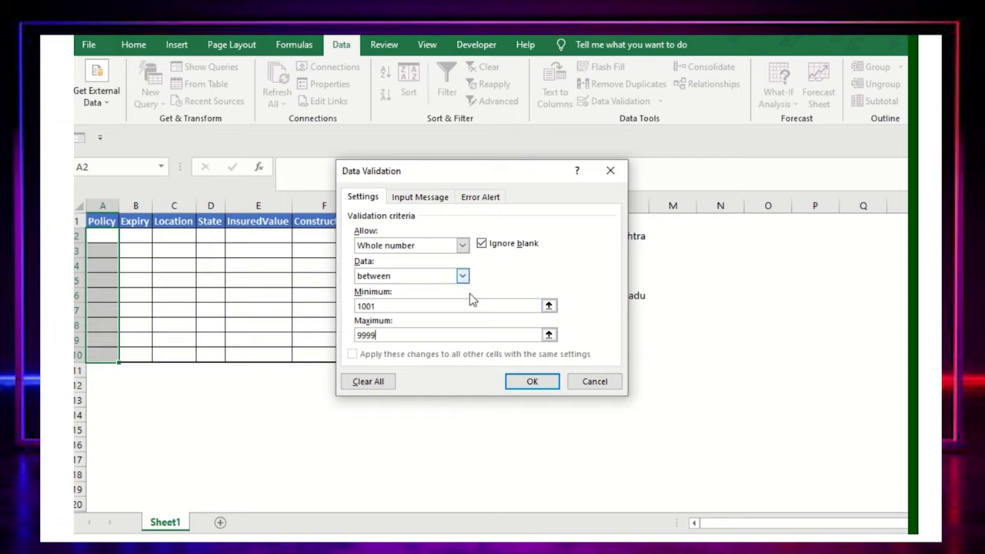
pyautogui.click(418, 201)
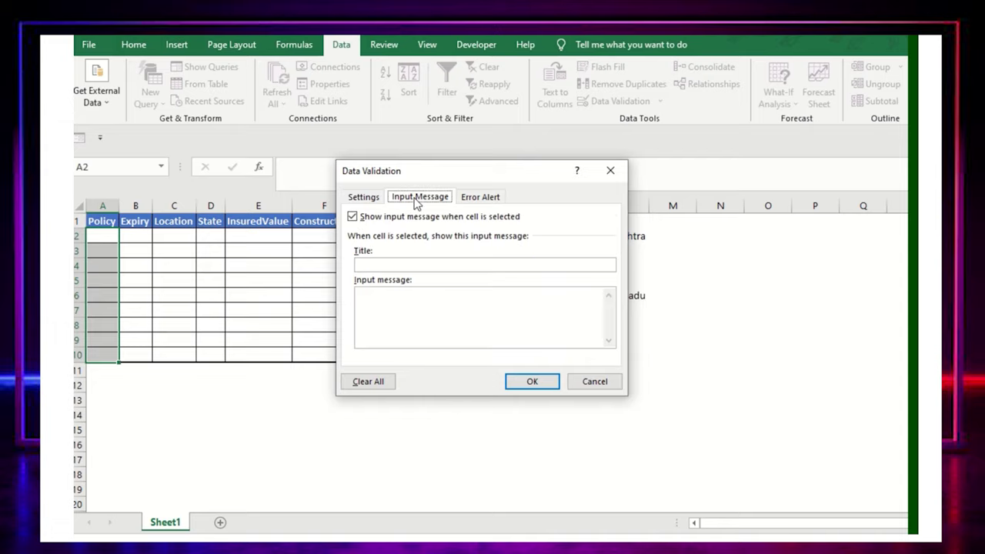
# Give the Policy cells an 'Enter Value' input prompt.
pyautogui.click(414, 261)
pyautogui.write('Enter V')
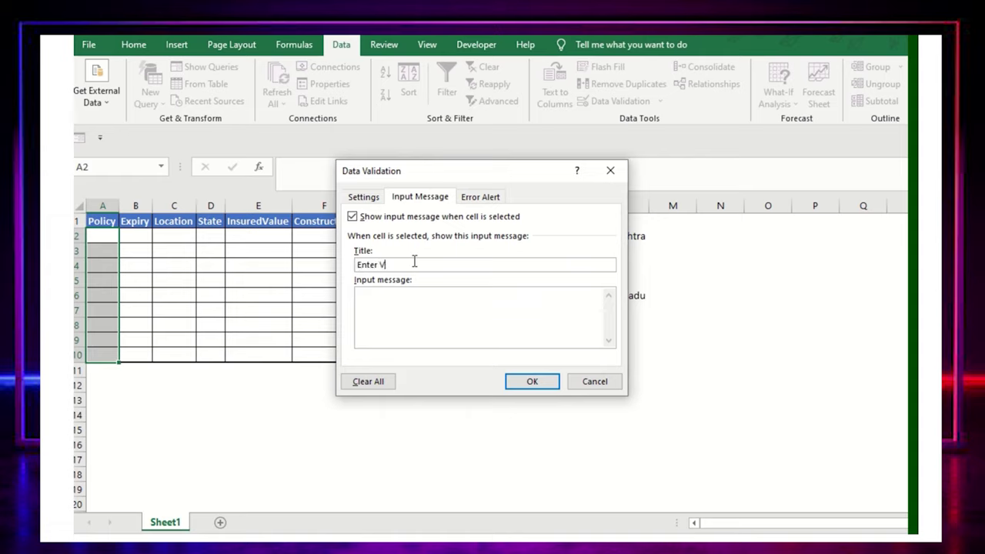
pyautogui.write('alue')
pyautogui.write('ease')
pyautogui.write(' en')
pyautogui.write('lue')
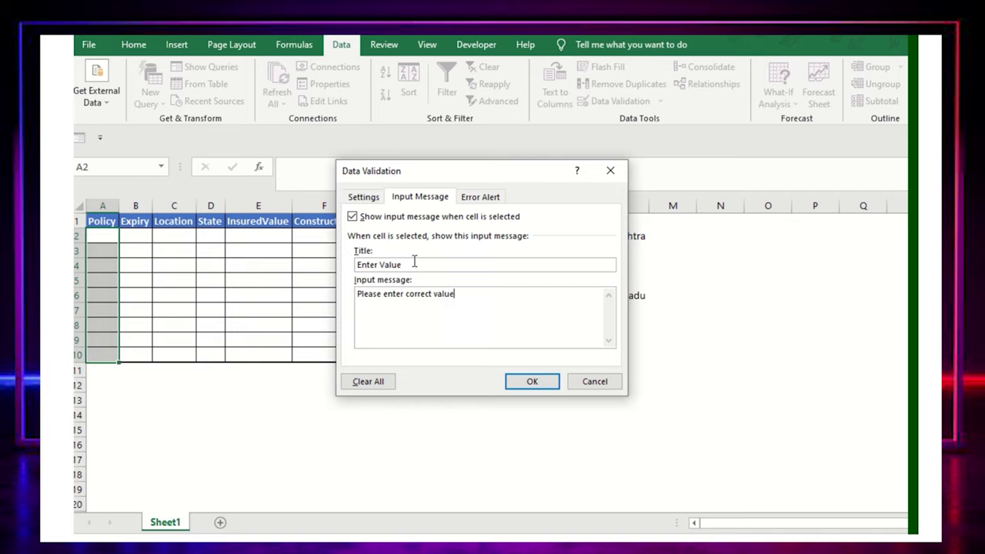
pyautogui.click(469, 197)
# Add an Information-style 'Error value' alert about 1001–9999 and apply the rule.
pyautogui.click(406, 266)
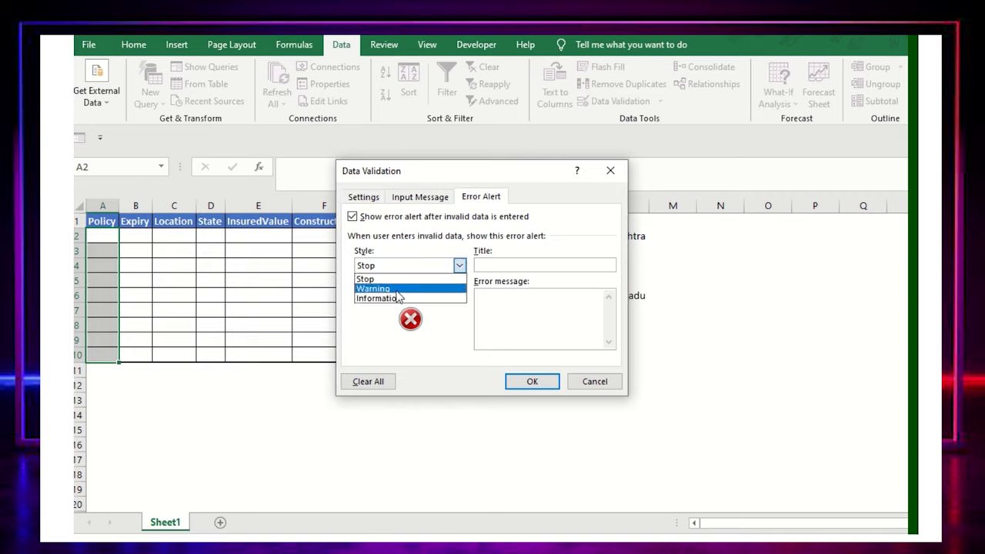
pyautogui.click(398, 297)
pyautogui.click(512, 264)
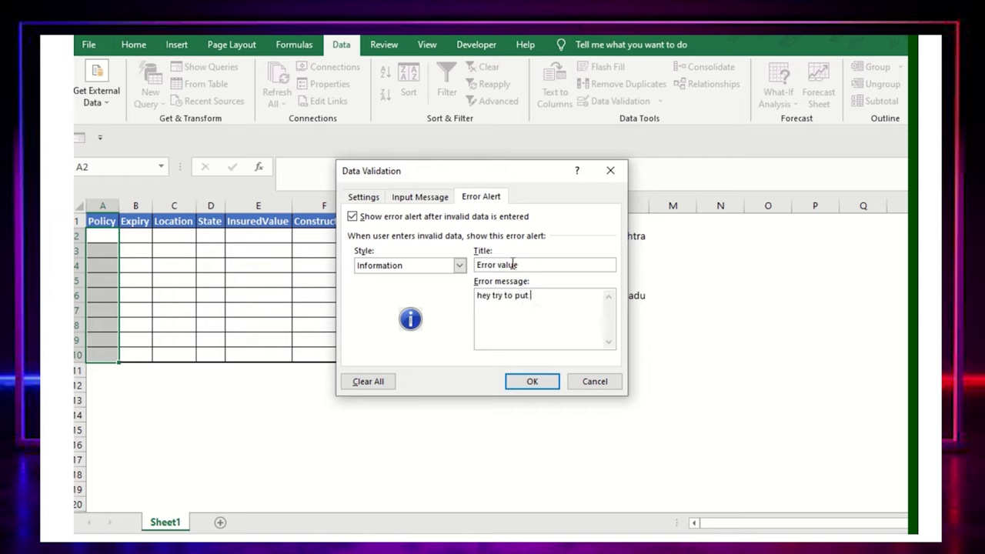
pyautogui.write('wa')
pyautogui.press('BackSpace')
pyautogui.press('BackSpace')
pyautogui.write('001')
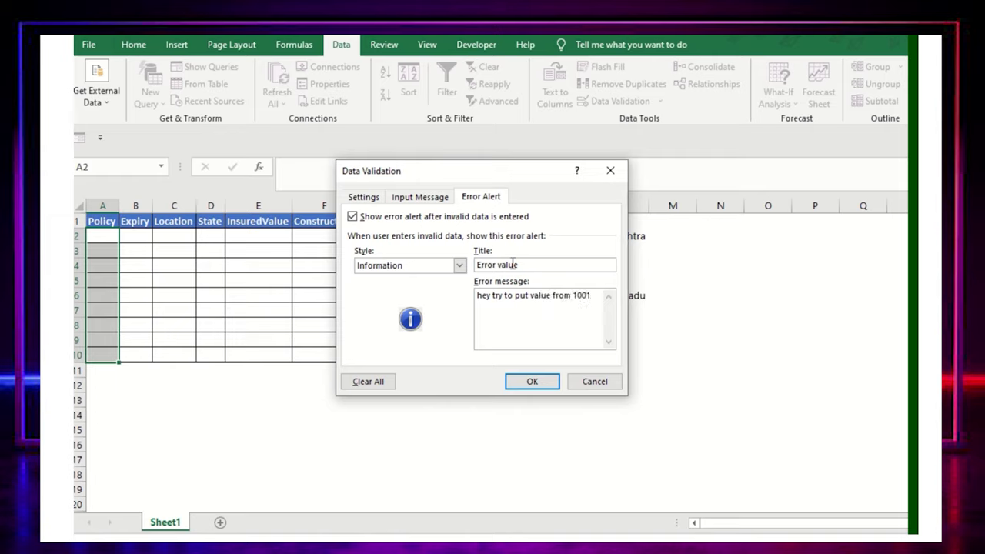
pyautogui.write(' - 9999')
pyautogui.click(533, 382)
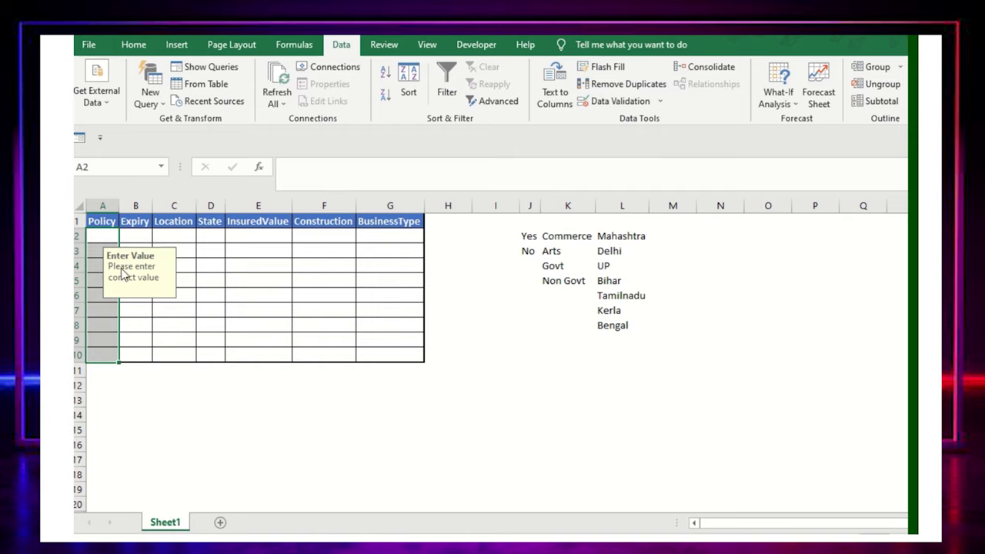
# Test the rule with a text entry in A2, keeping it past the information alert.
pyautogui.click(253, 297)
pyautogui.click(105, 239)
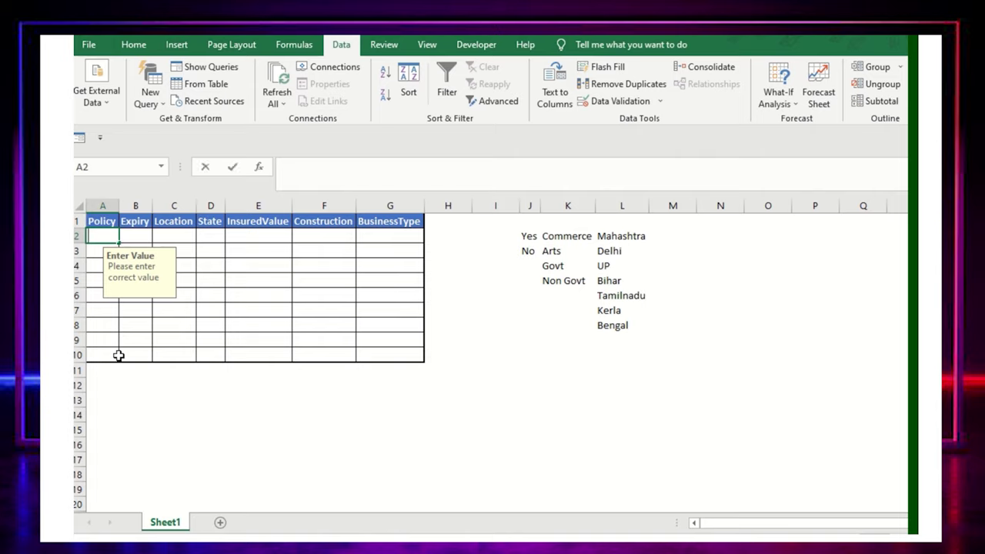
pyautogui.write('hkjhkjhk')
pyautogui.click(119, 354)
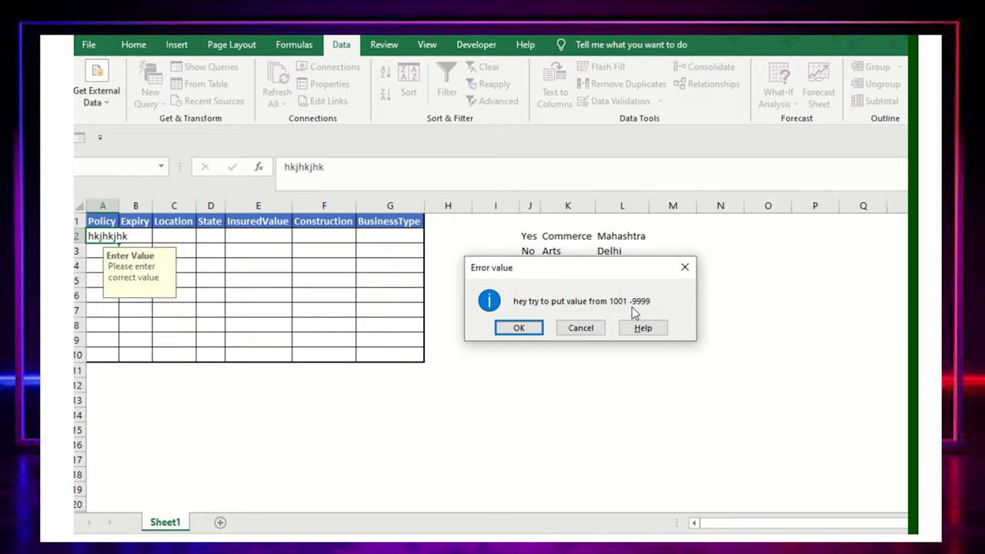
pyautogui.click(519, 328)
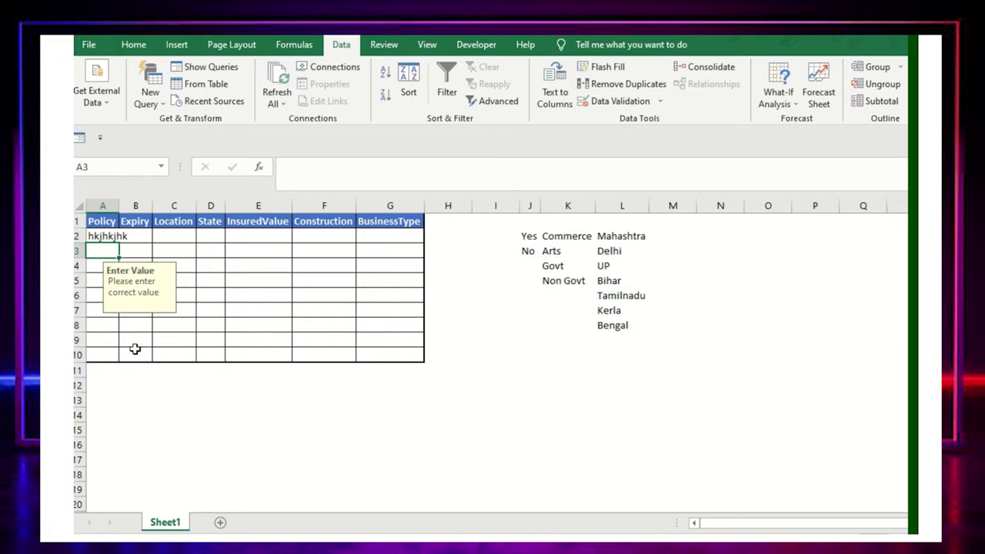
# Enter 1001 as the first policy number in A2.
pyautogui.click(108, 235)
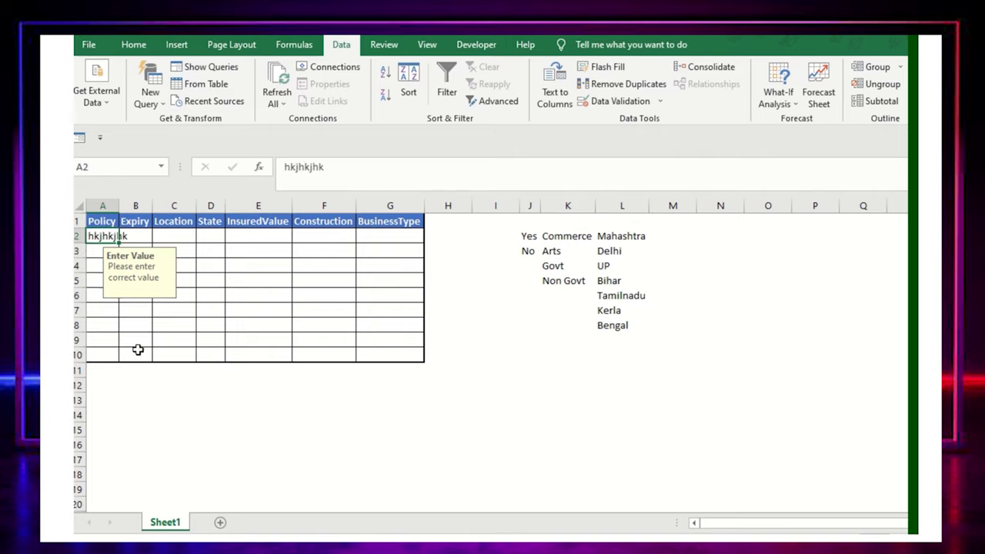
pyautogui.write('1000')
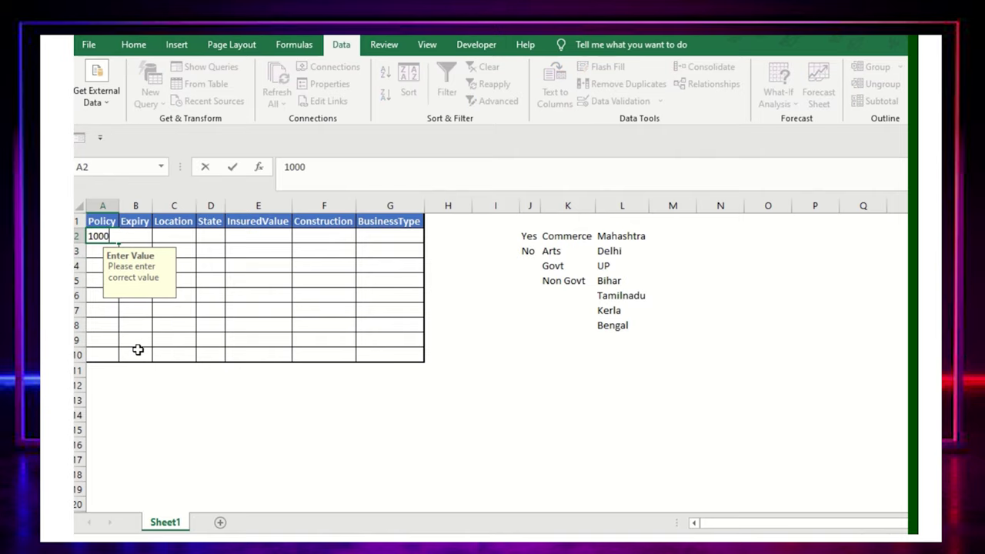
pyautogui.press('BackSpace')
pyautogui.write('1')
pyautogui.press('Return')
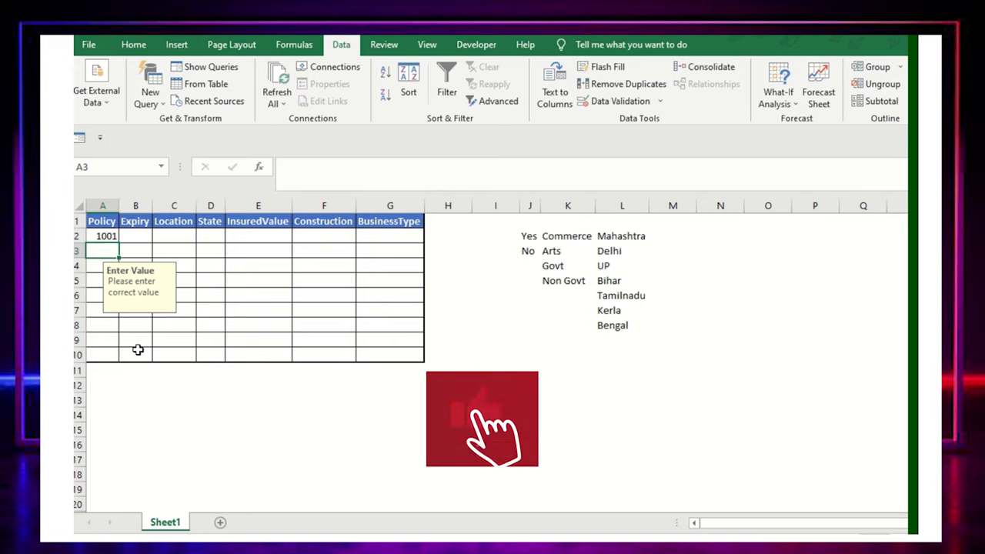
# Cancel an invalid text entry in A3, then enter policy numbers 1002 and 9999.
pyautogui.write('jkjjlk')
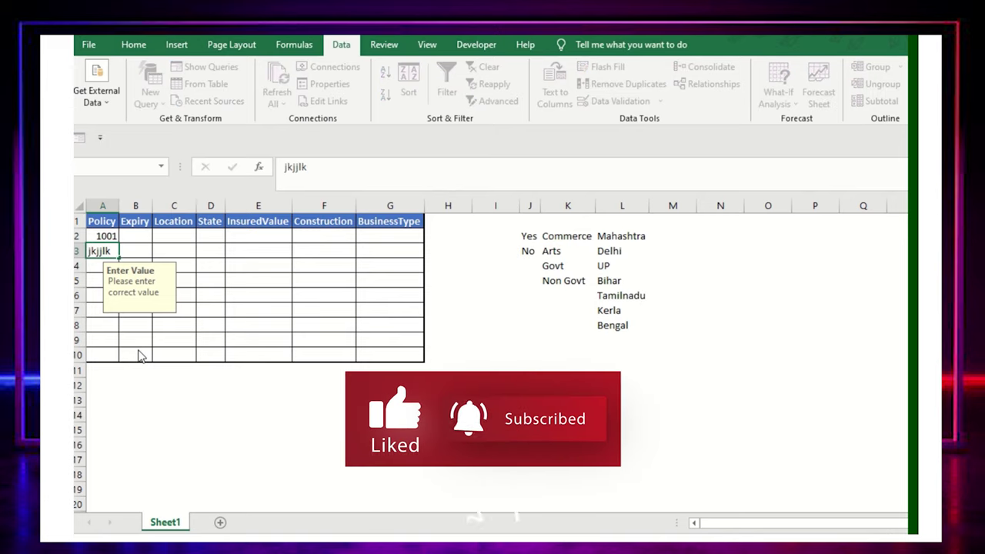
pyautogui.press('Return')
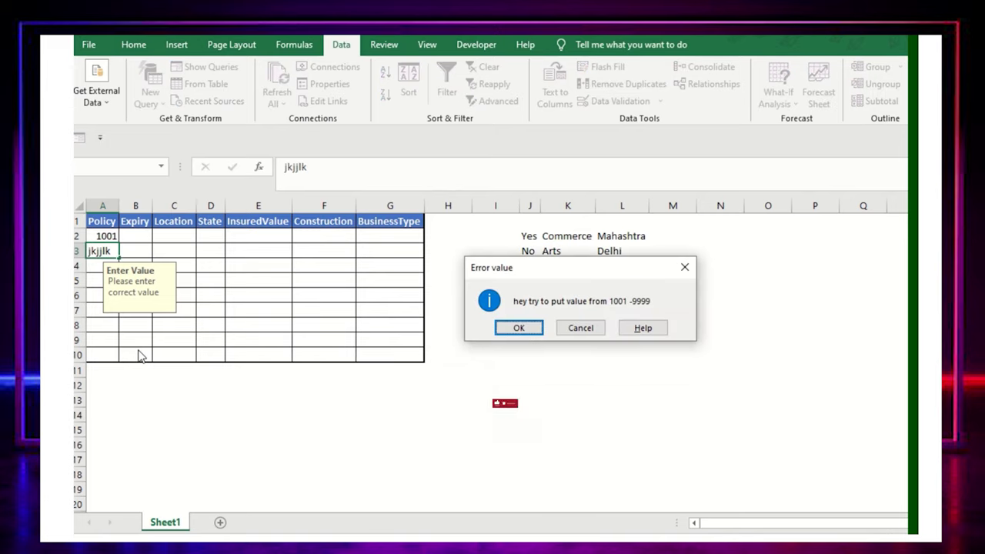
pyautogui.press('Tab')
pyautogui.press('Return')
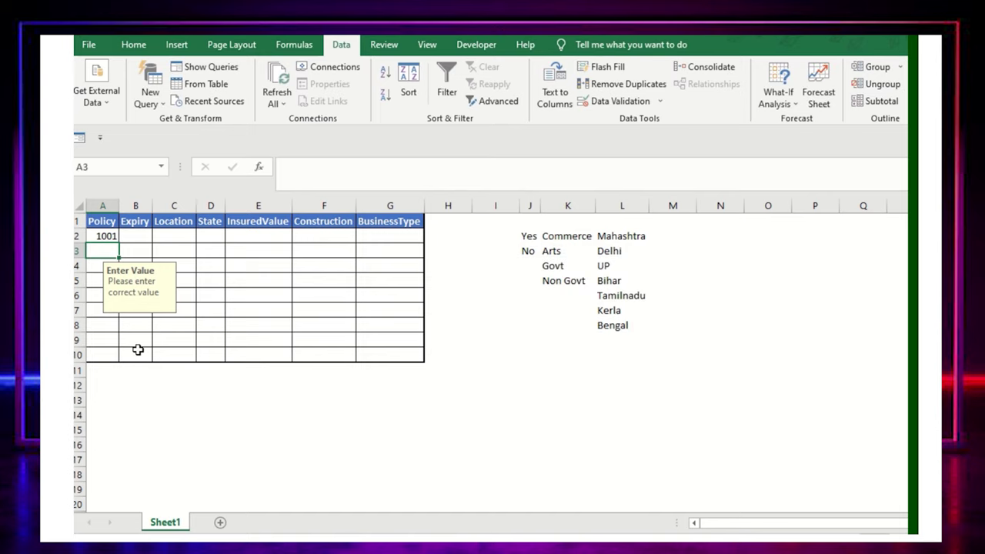
pyautogui.write('100')
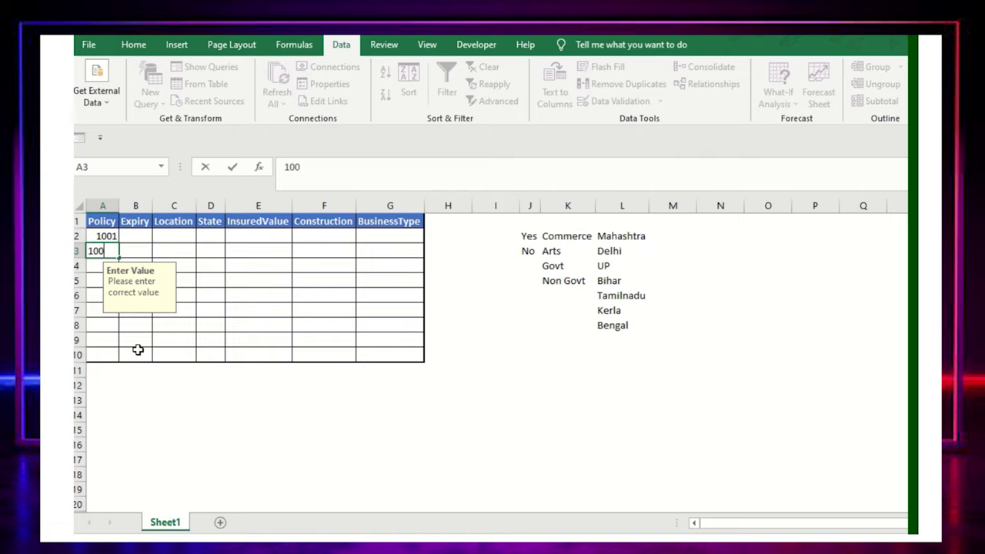
pyautogui.write('2')
pyautogui.press('Return')
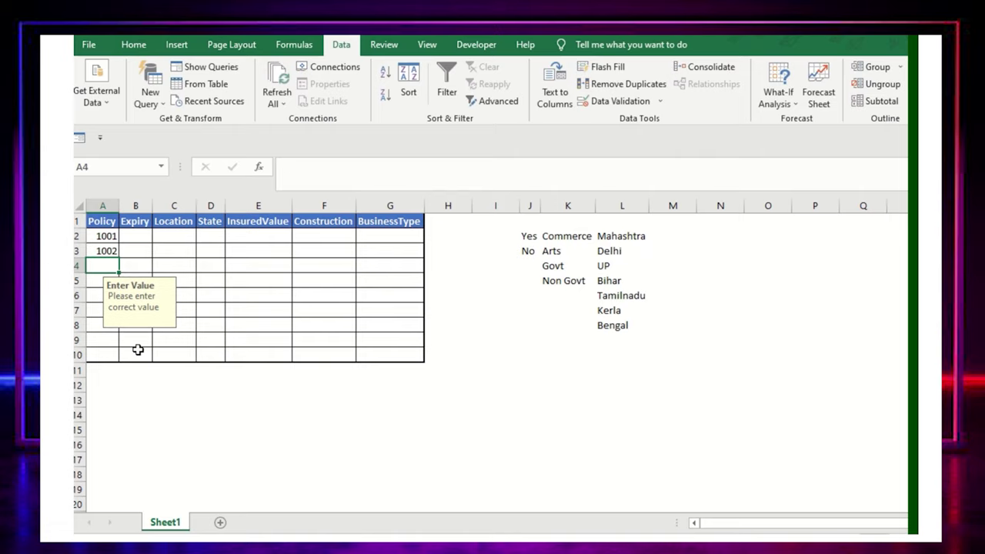
pyautogui.write('9999')
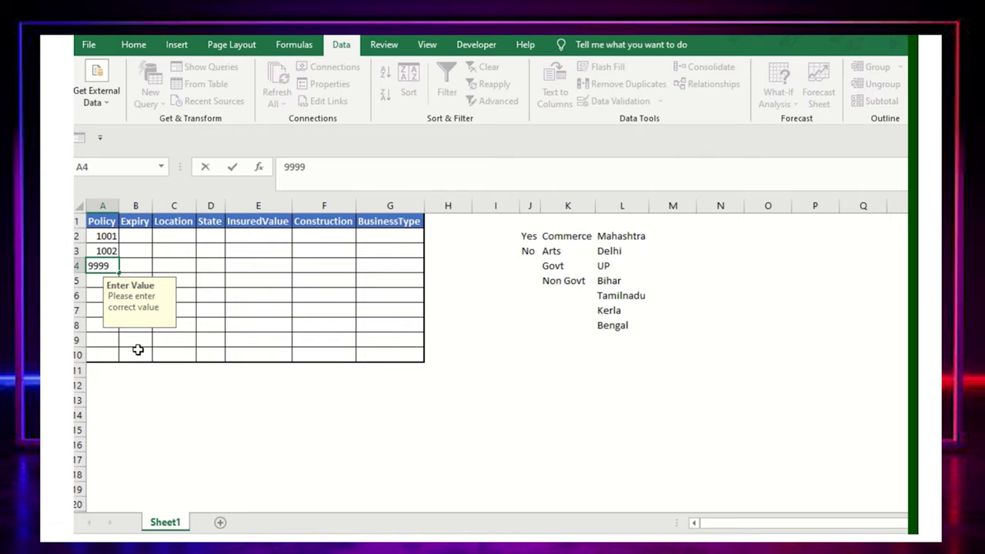
pyautogui.press('Return')
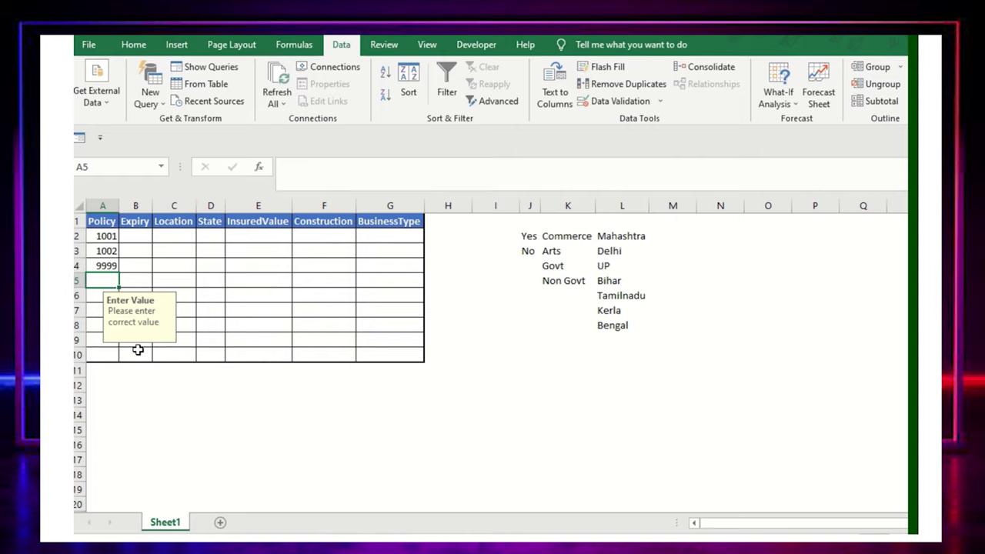
# Test 10000000, accept it past the alert, then undo the out-of-range entry.
pyautogui.write('10000000')
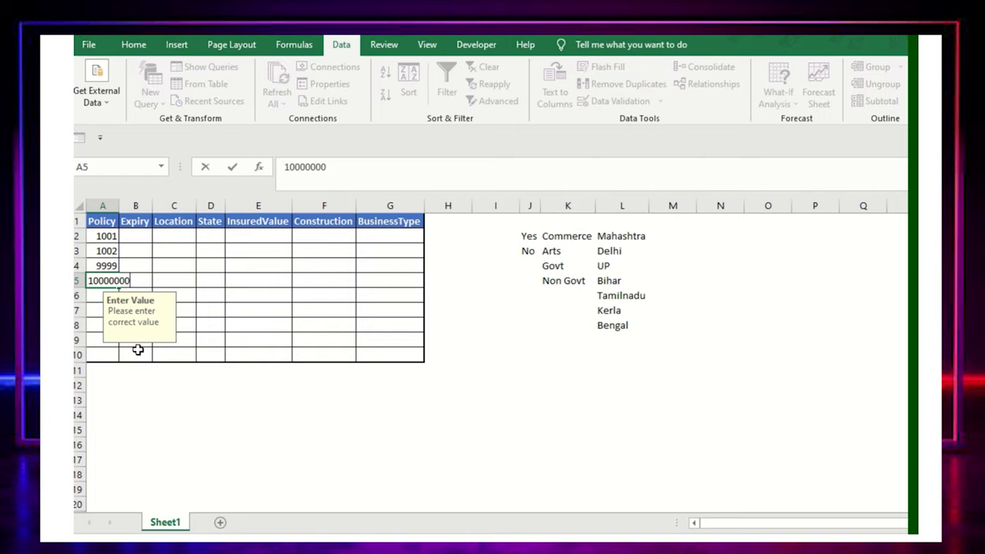
pyautogui.press('Return')
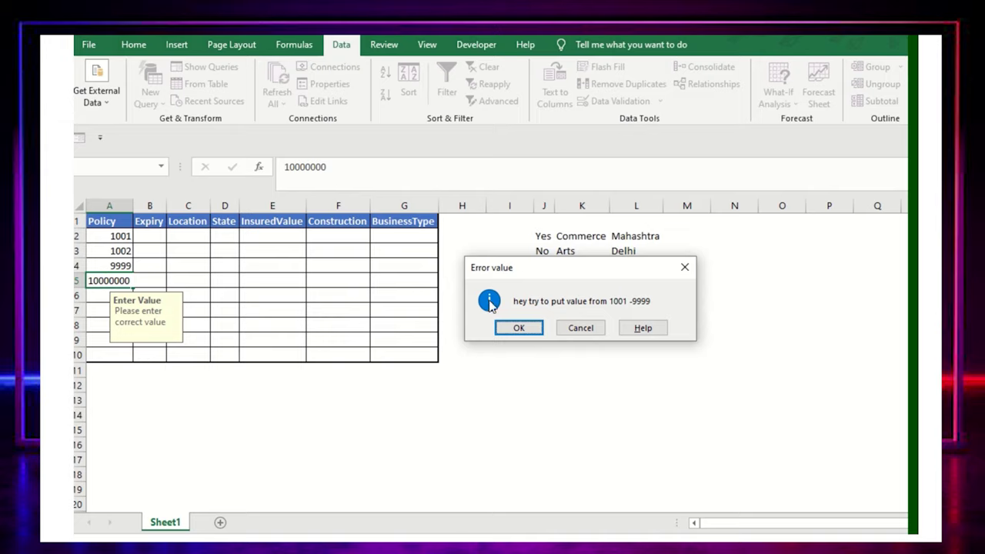
pyautogui.click(516, 326)
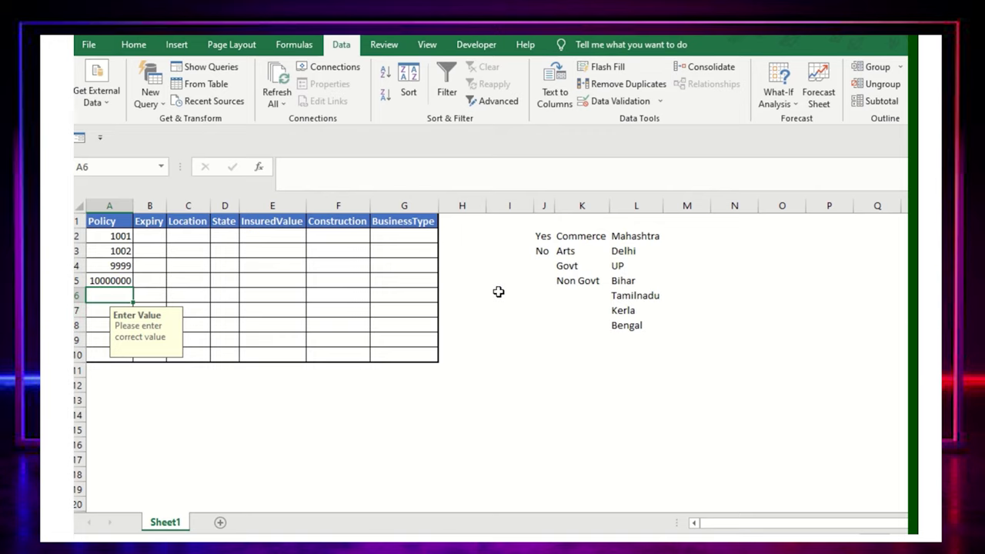
pyautogui.hotkey('ctrl', 'z')
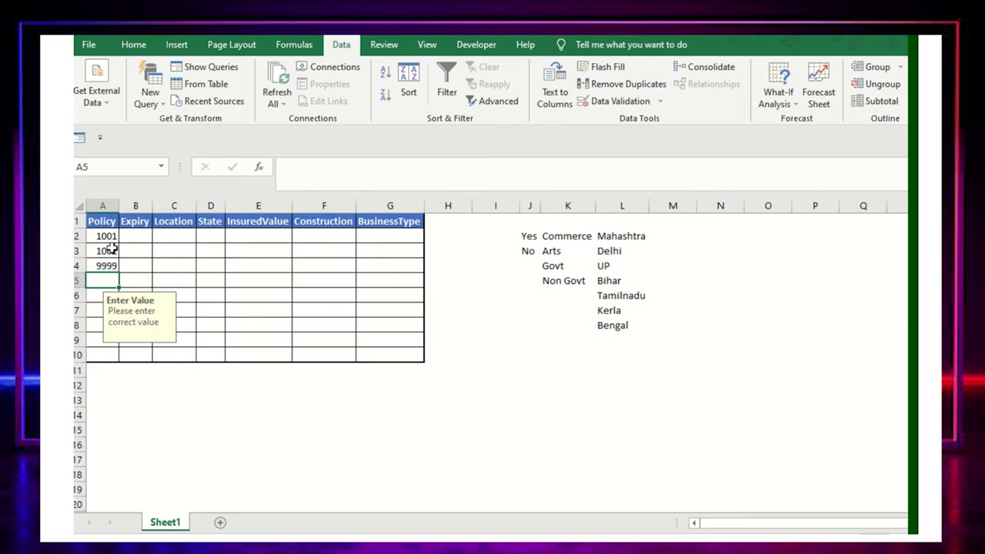
# Change the Policy cells' error alert style to Stop.
pyautogui.click(604, 106)
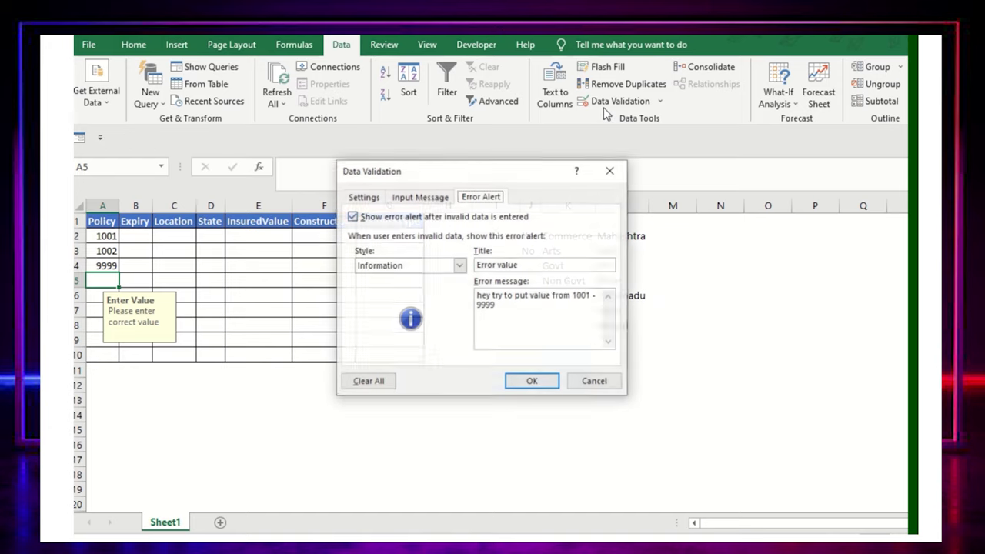
pyautogui.click(420, 266)
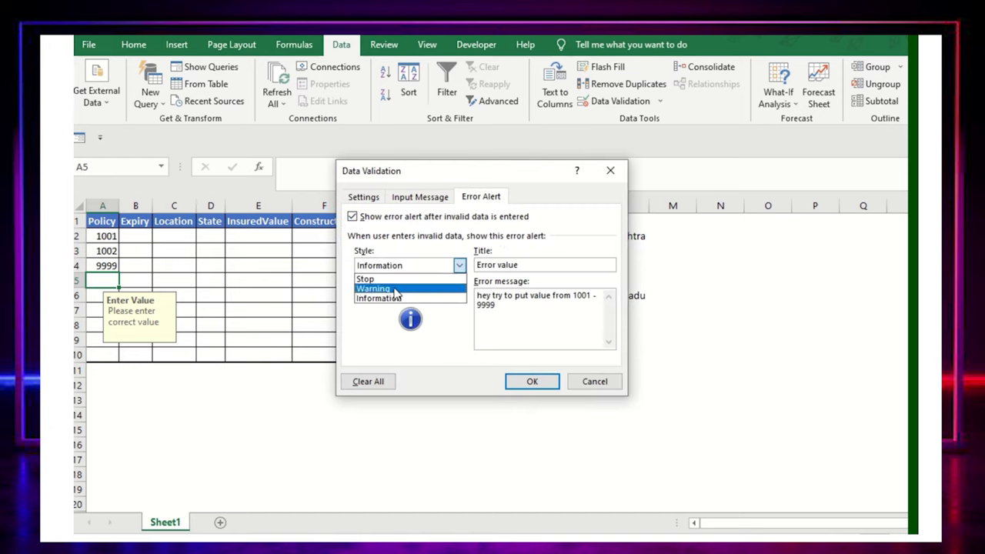
pyautogui.click(395, 280)
pyautogui.click(540, 381)
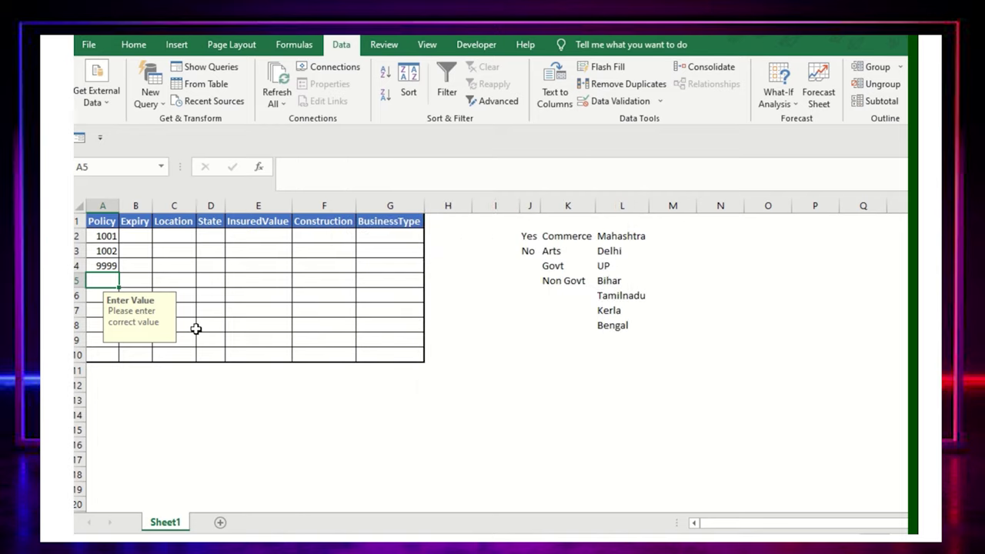
# Test 100000000, retry once, then cancel the entry refused by the Stop alert.
pyautogui.write('100000000')
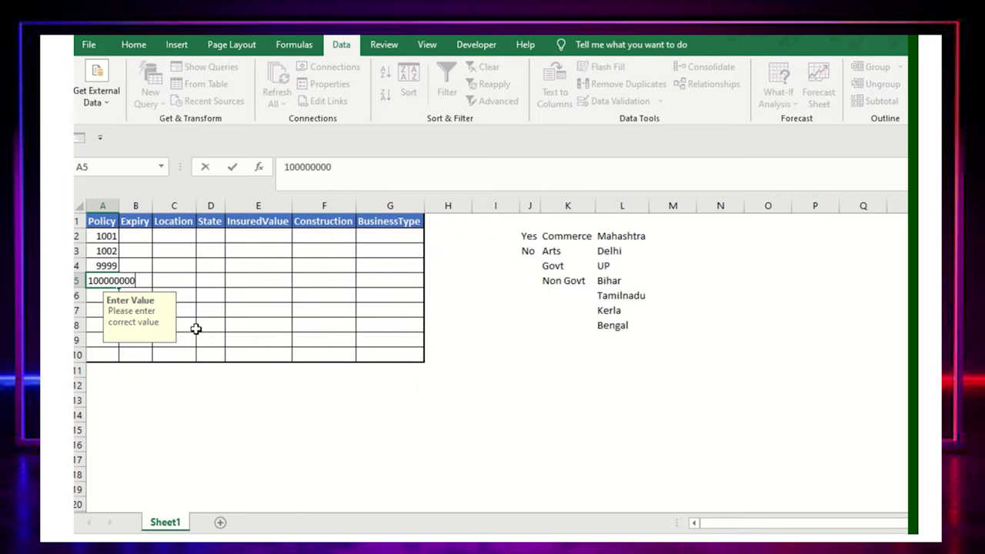
pyautogui.press('Return')
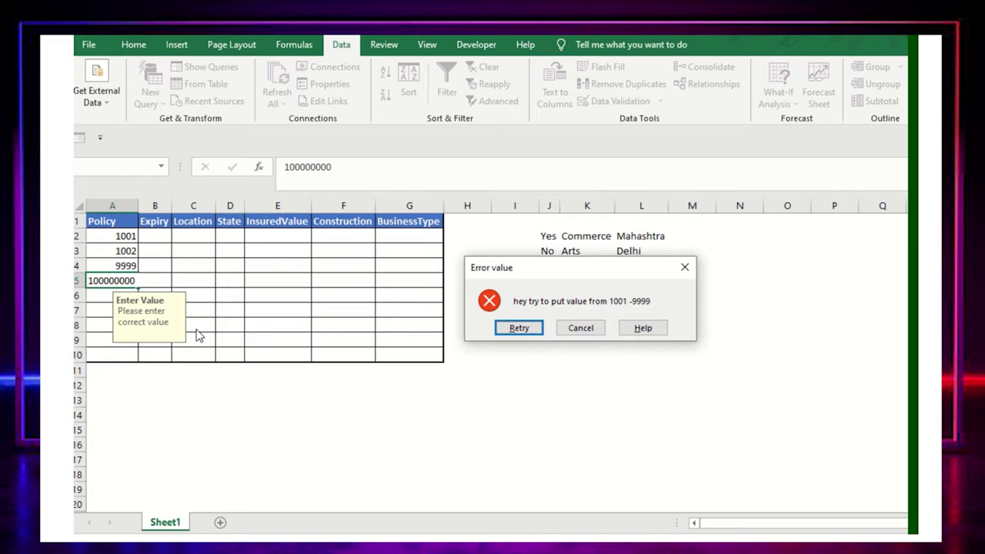
pyautogui.click(517, 329)
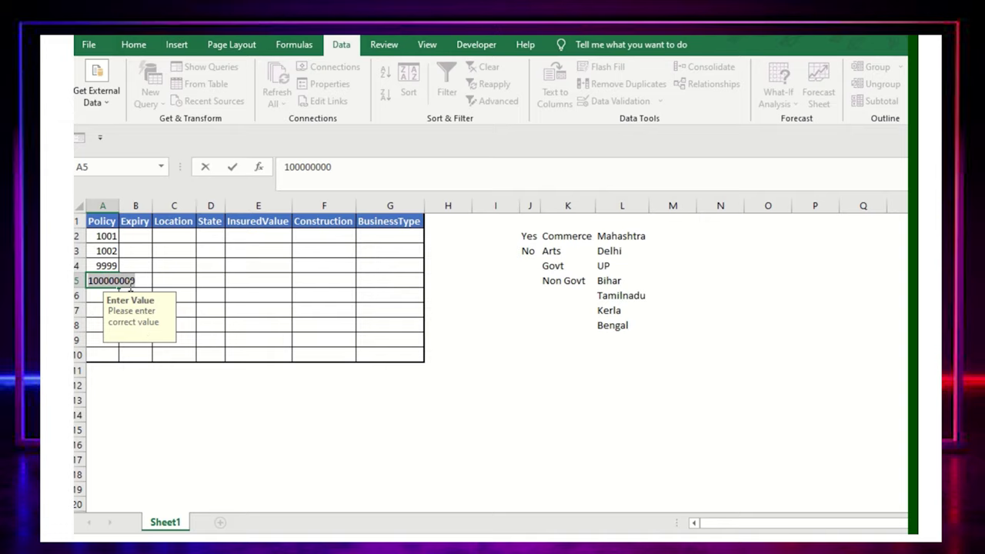
pyautogui.click(154, 271)
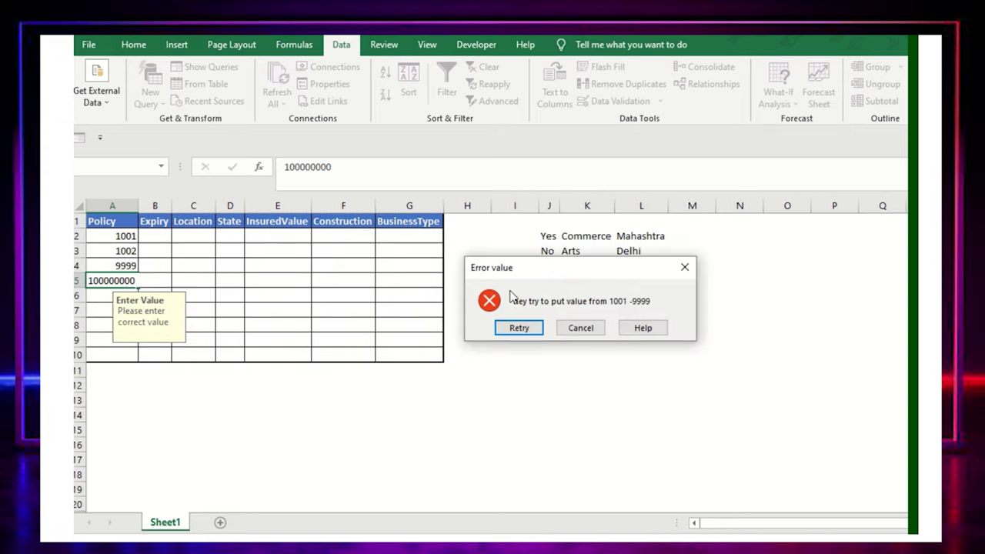
pyautogui.click(578, 328)
# Clear the sample policy numbers from A2:B10.
pyautogui.moveTo(106, 236)
pyautogui.mouseDown()
pyautogui.moveTo(117, 351)
pyautogui.moveTo(135, 353)
pyautogui.mouseUp()
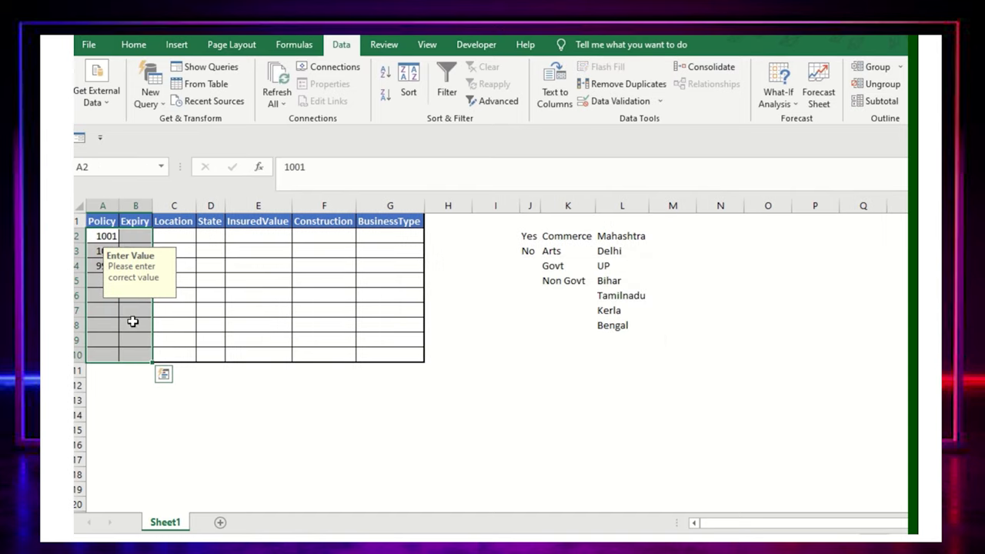
pyautogui.press('Delete')
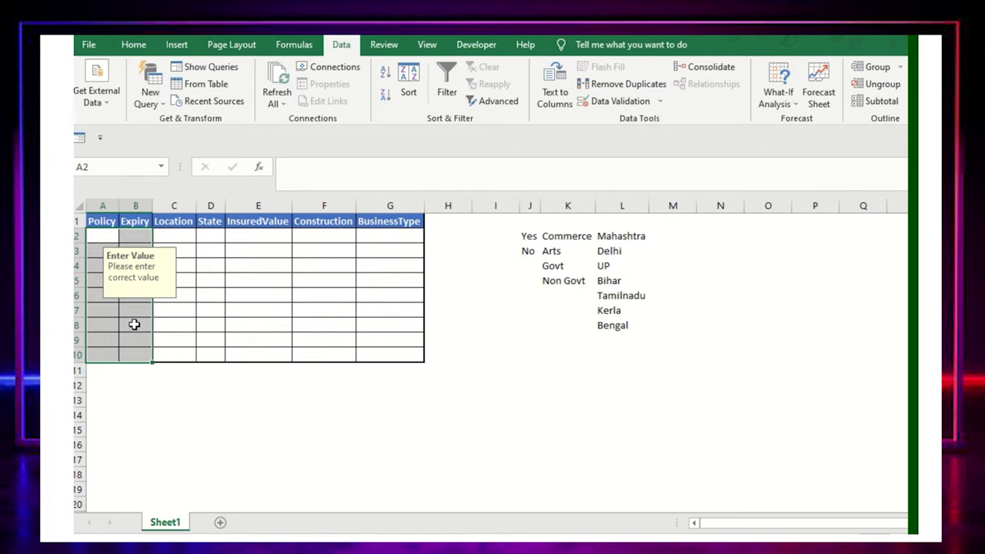
pyautogui.press('Right')
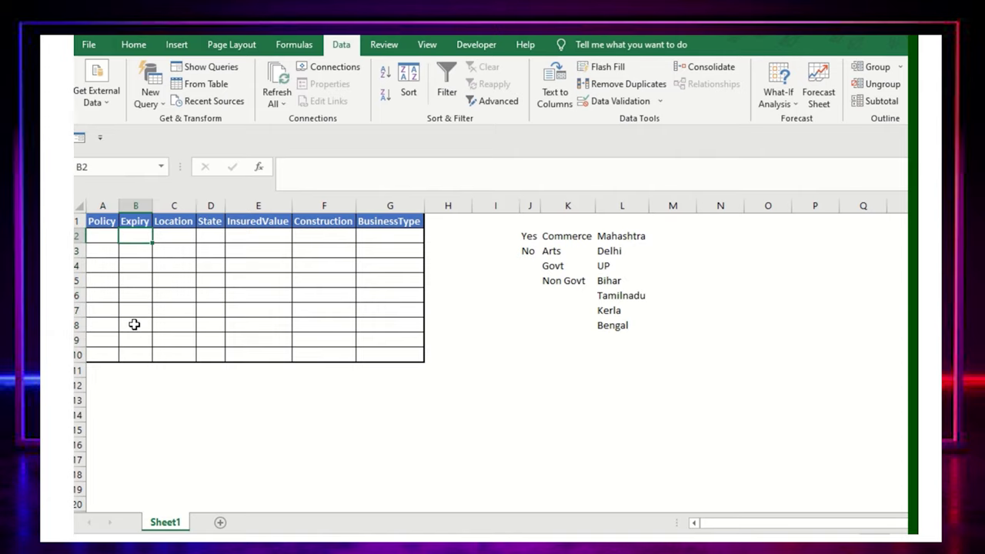
# Select Expiry cells B2:B10 and allow only dates from 1-1-2020 to 1-1-2030.
pyautogui.hotkey('shift', 'Down')
pyautogui.hotkey('shift', 'Down')
pyautogui.hotkey('shift', 'Down')
pyautogui.hotkey('shift', 'Down')
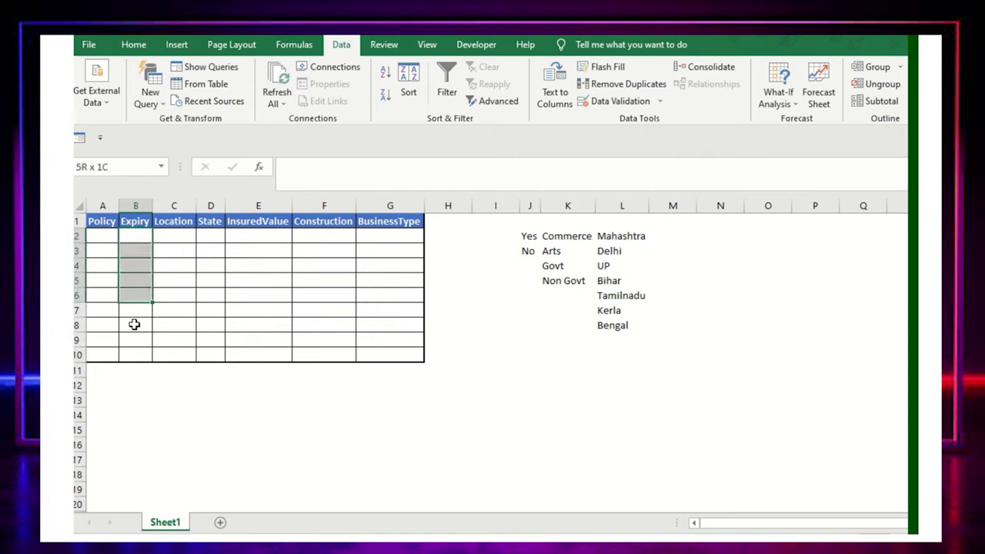
pyautogui.hotkey('shift', 'Down')
pyautogui.hotkey('shift', 'Down')
pyautogui.hotkey('shift', 'Down')
pyautogui.hotkey('shift', 'Down')
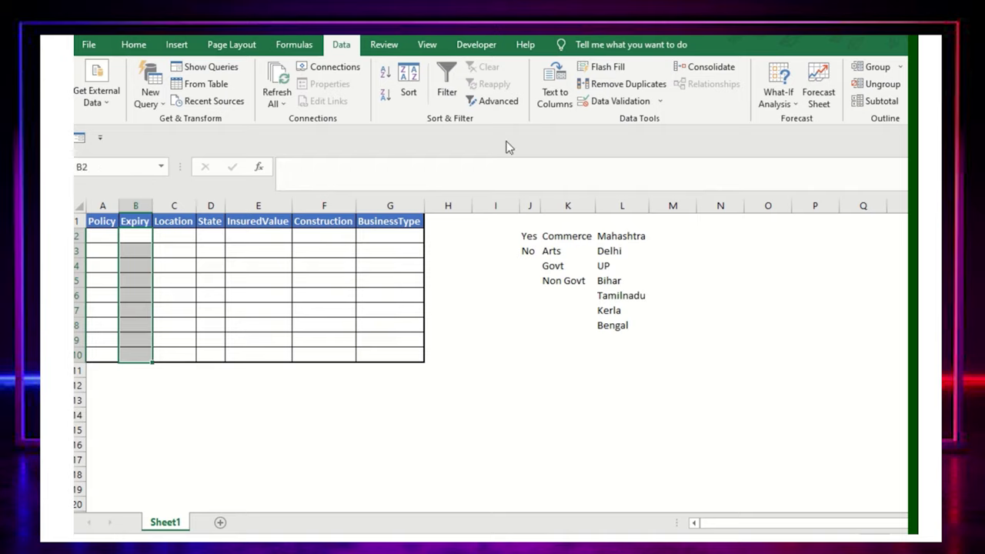
pyautogui.click(609, 108)
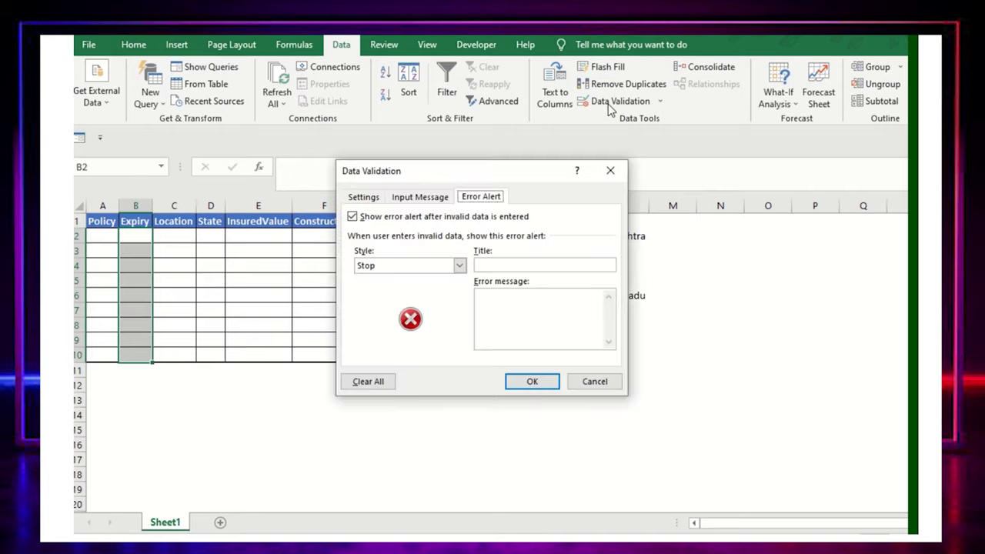
pyautogui.click(366, 198)
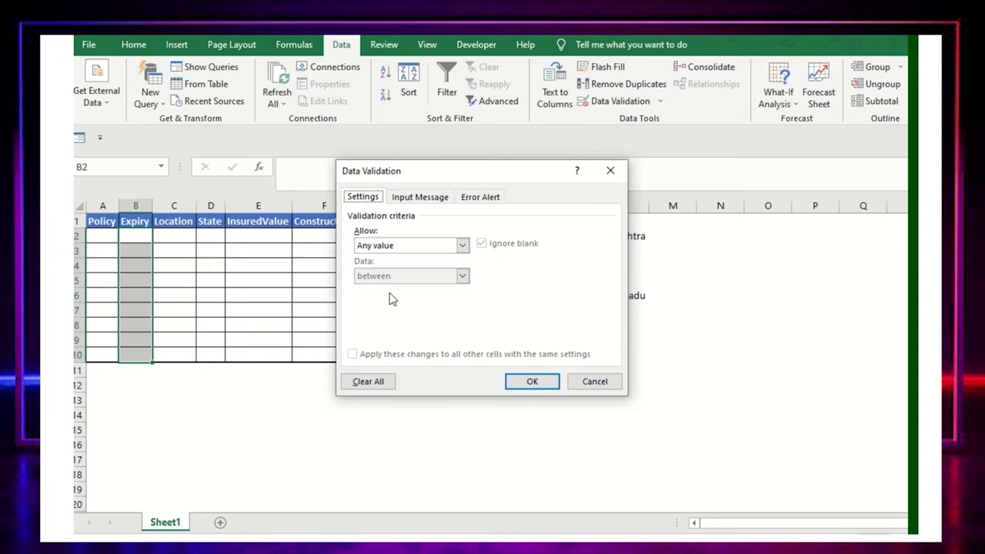
pyautogui.click(461, 245)
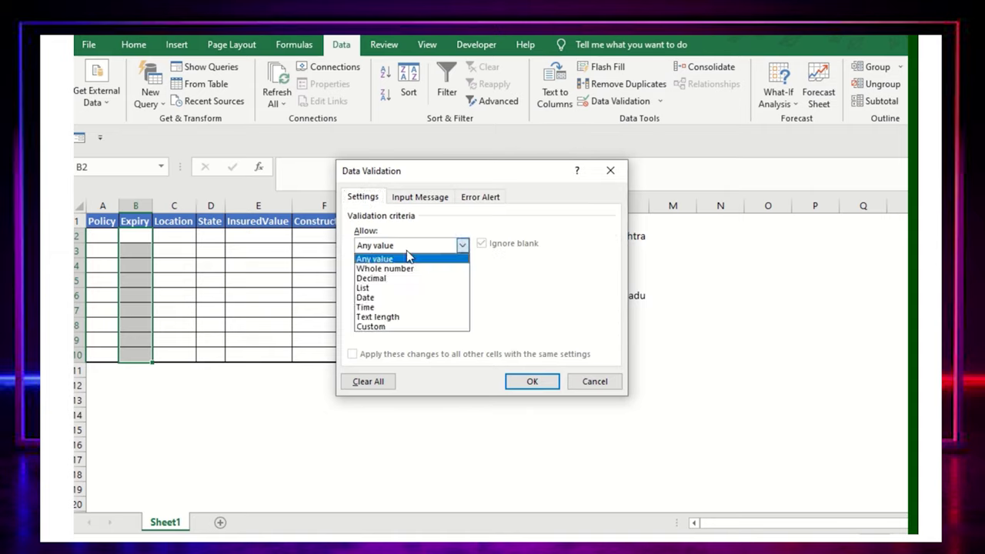
pyautogui.click(366, 297)
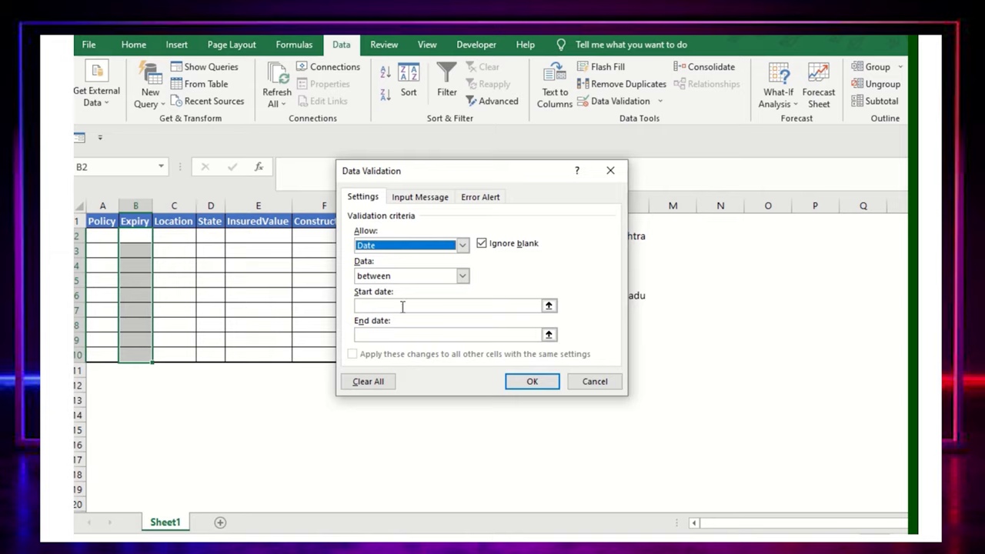
pyautogui.click(408, 305)
pyautogui.write('1-1-2020')
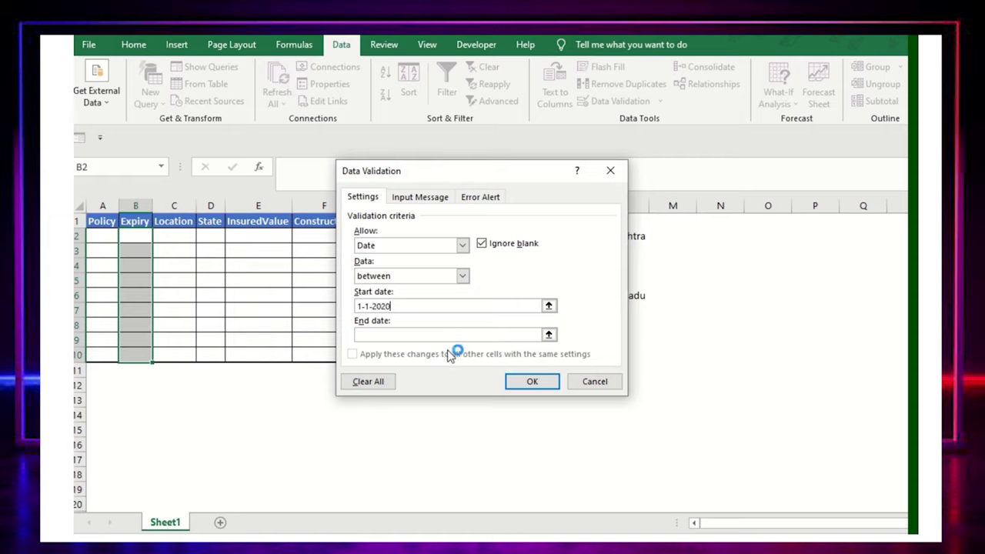
pyautogui.click(401, 333)
pyautogui.write('1-1-2030')
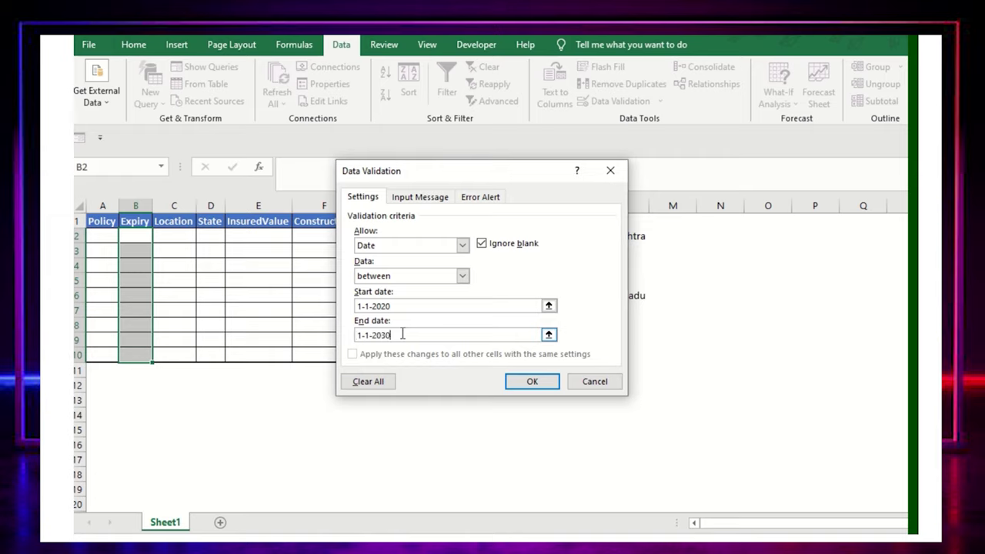
# Give the Expiry cells a 'Date' input prompt.
pyautogui.click(421, 199)
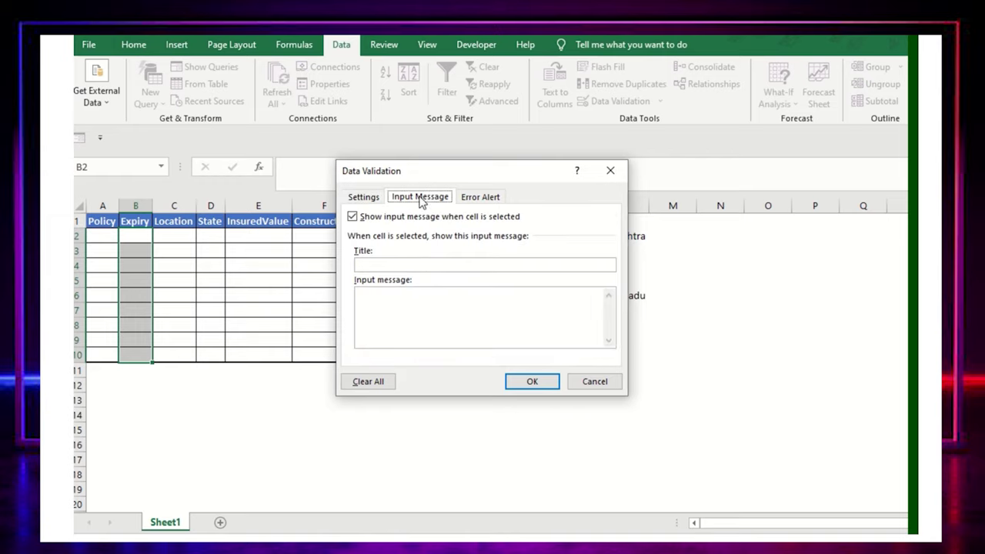
pyautogui.click(398, 266)
pyautogui.write('add dates prior 2030')
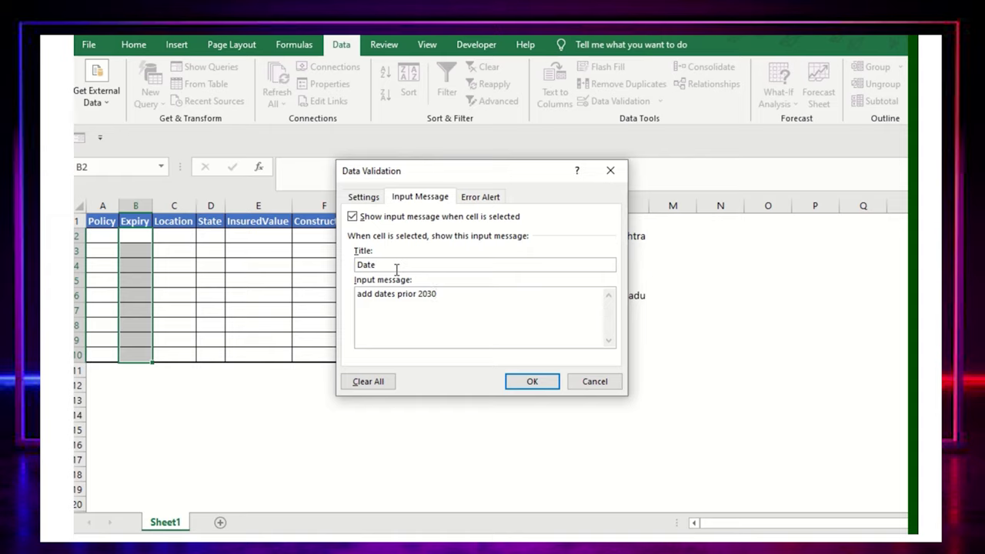
pyautogui.click(478, 198)
# Keep the Stop style, title the alert STOP with 'Hey put correct date', and apply.
pyautogui.click(459, 265)
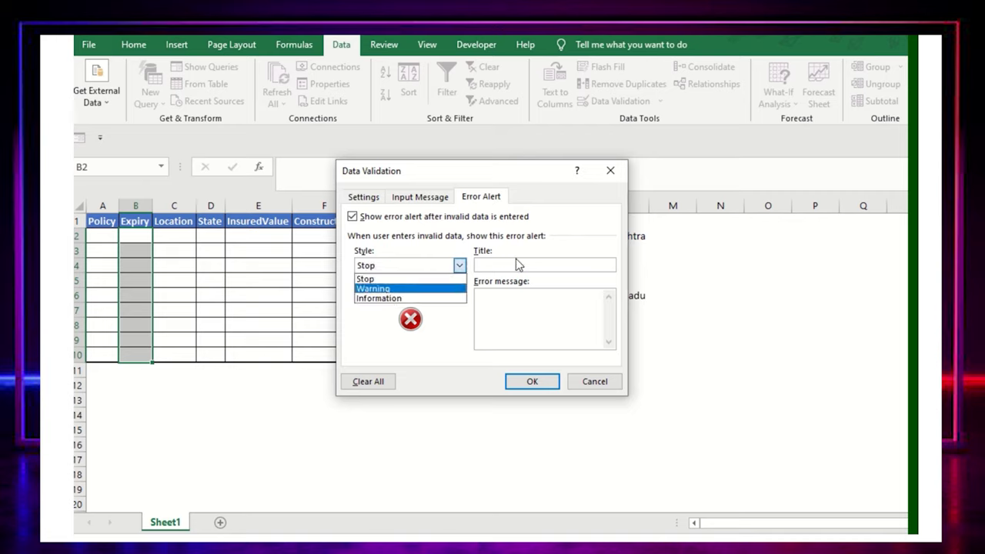
pyautogui.press('Escape')
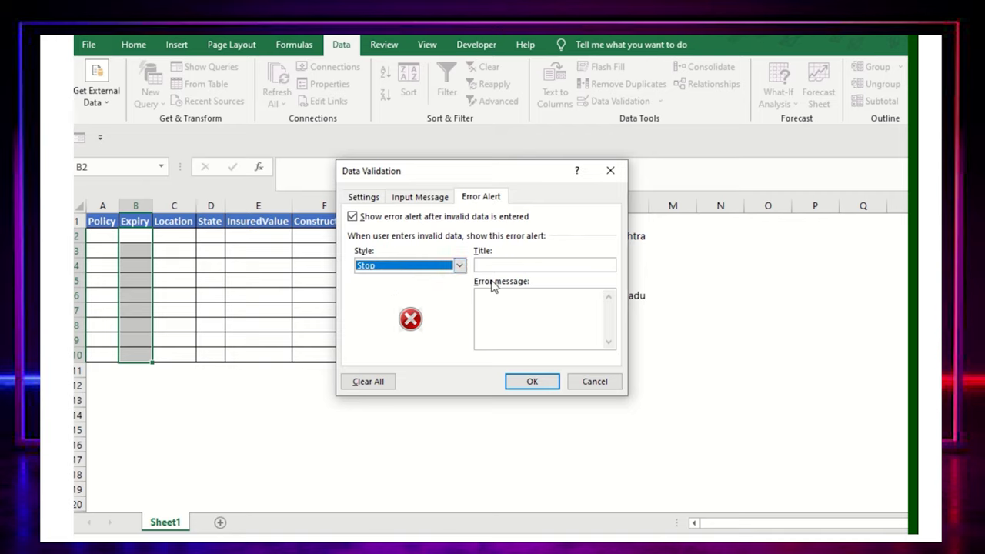
pyautogui.click(489, 266)
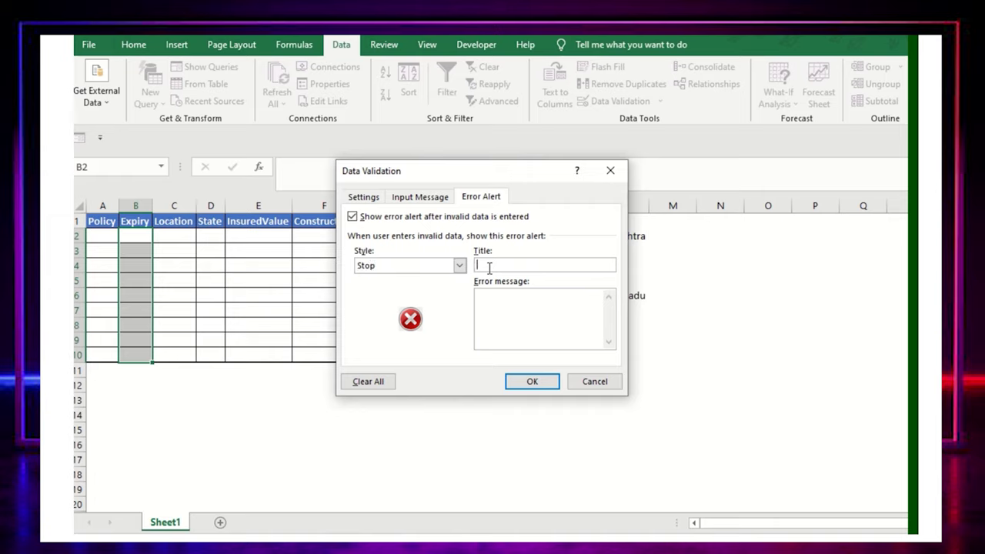
pyautogui.write('STOP')
pyautogui.press('Tab')
pyautogui.write('Hey put correct date')
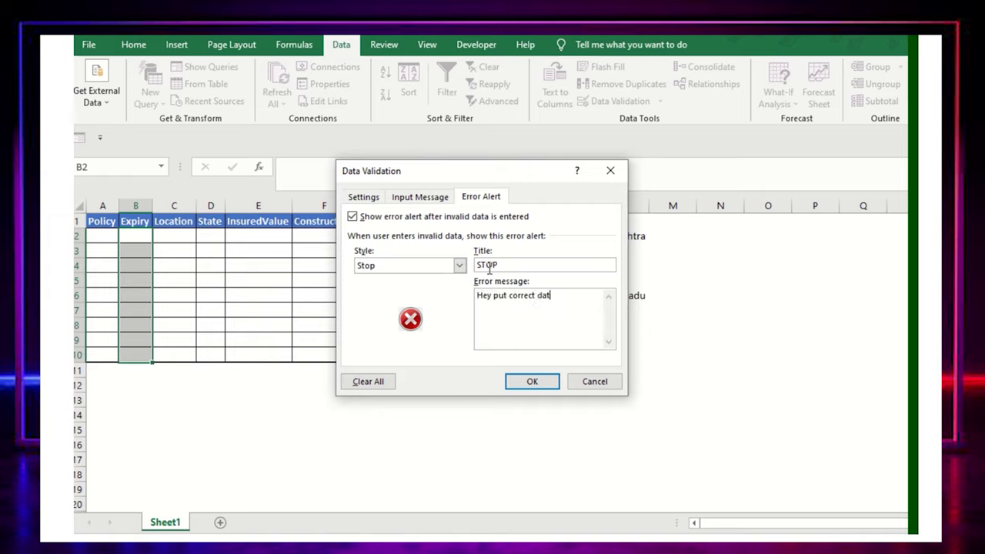
pyautogui.click(552, 385)
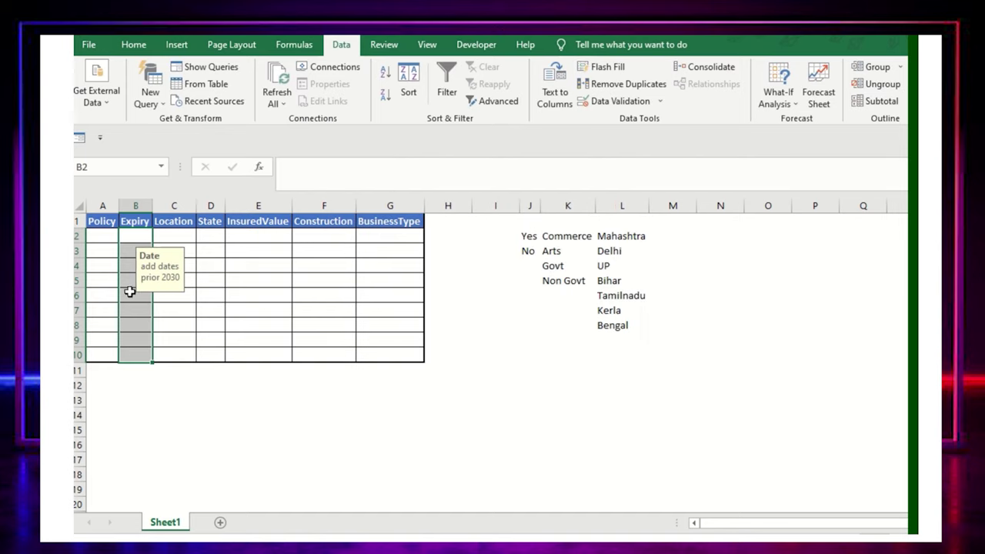
# Enter 01/08/2021 as the expiry date in B2.
pyautogui.write('01/08/2021')
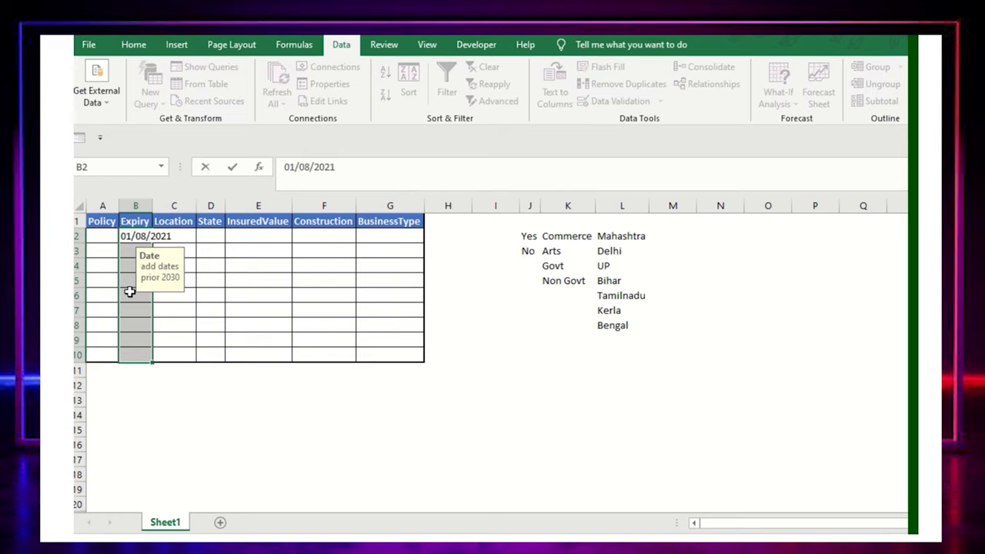
pyautogui.press('Return')
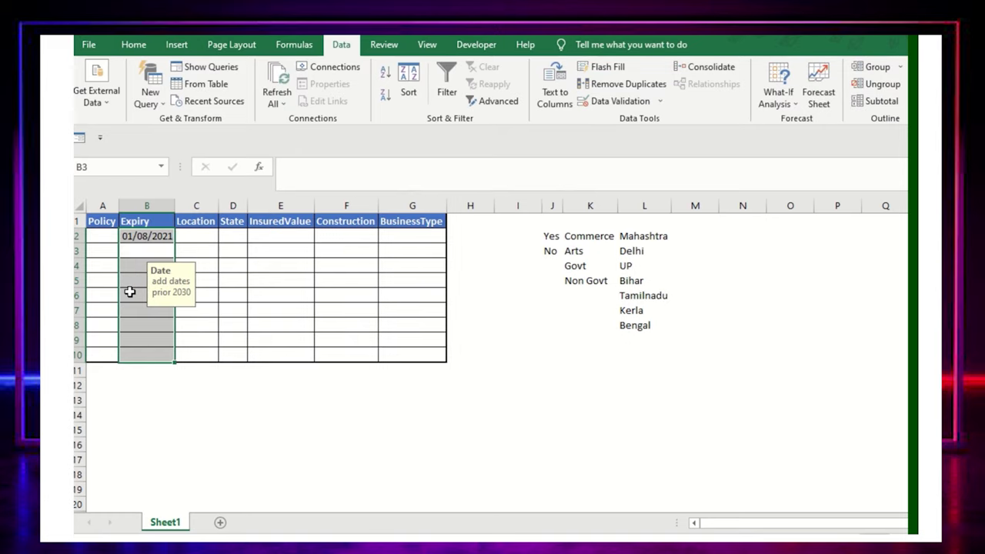
pyautogui.press('Down')
pyautogui.press('Up')
pyautogui.press('Up')
pyautogui.press('Down')
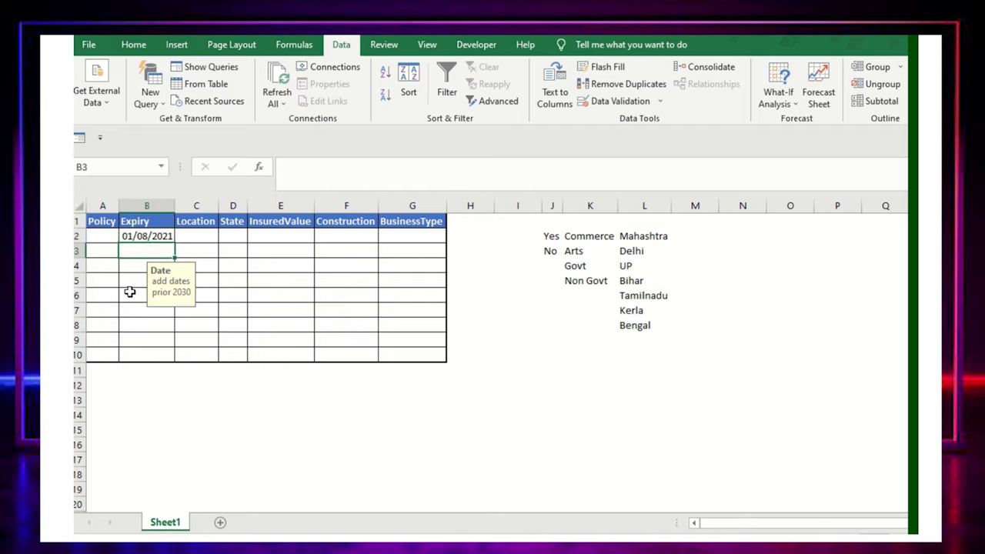
pyautogui.press('Down')
pyautogui.press('Down')
pyautogui.press('Down')
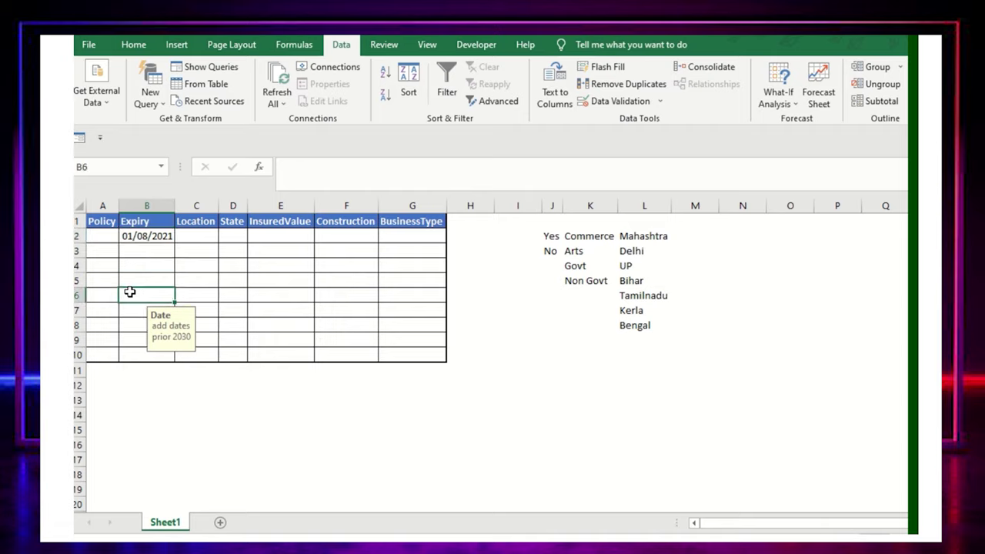
# Try 01/08/2040 in B6 and cancel it when the STOP alert refuses it.
pyautogui.write('01/08/2021')
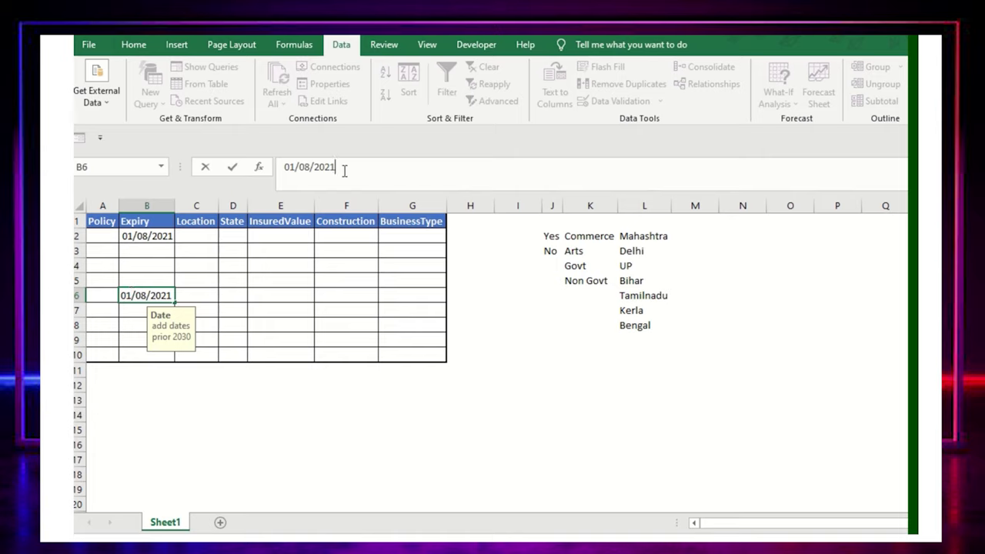
pyautogui.press('BackSpace')
pyautogui.press('BackSpace')
pyautogui.write('4')
pyautogui.write('0')
pyautogui.press('Return')
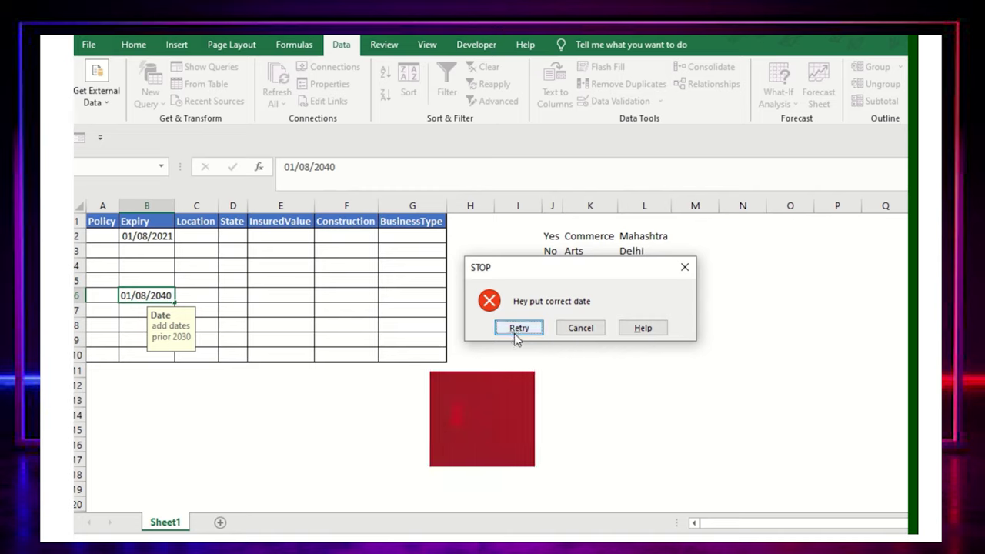
pyautogui.click(514, 333)
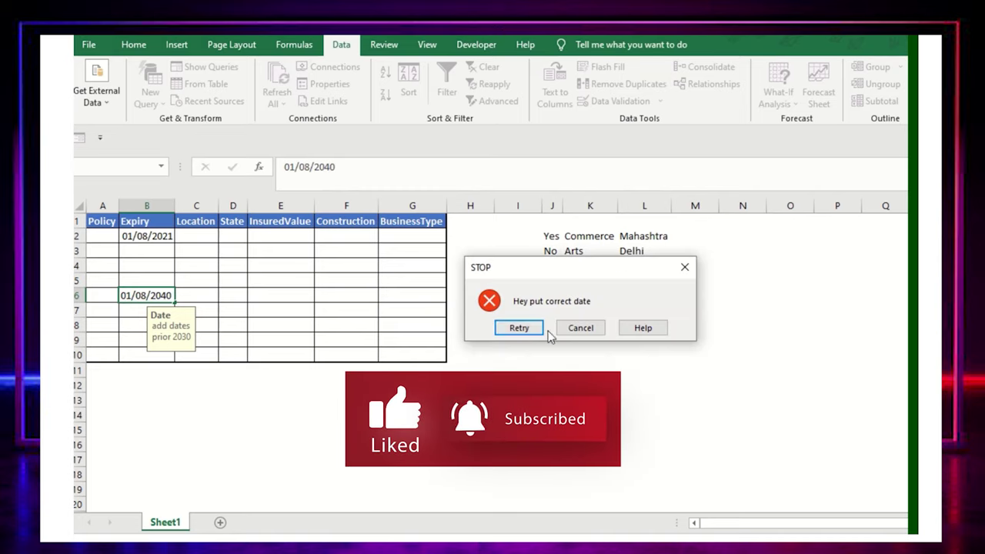
pyautogui.click(580, 327)
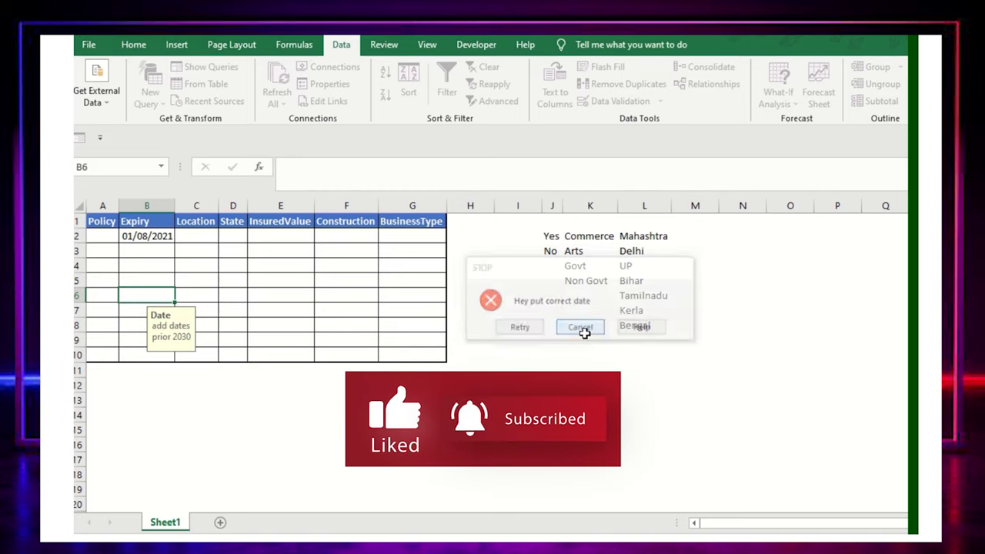
pyautogui.moveTo(203, 236); pyautogui.dragTo(202, 355)
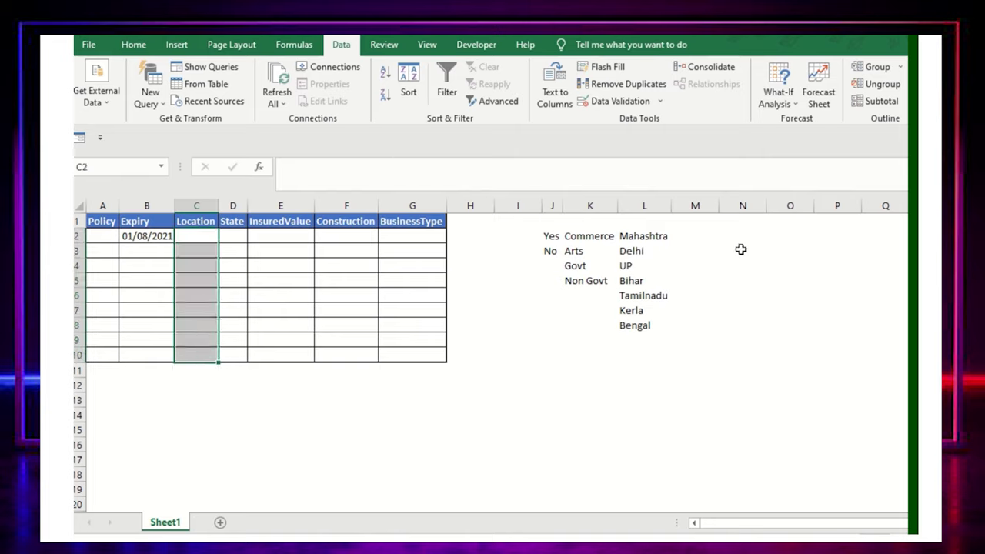
# Limit Location cells C2:C10 to text between 4 and 50 characters long.
pyautogui.click(605, 101)
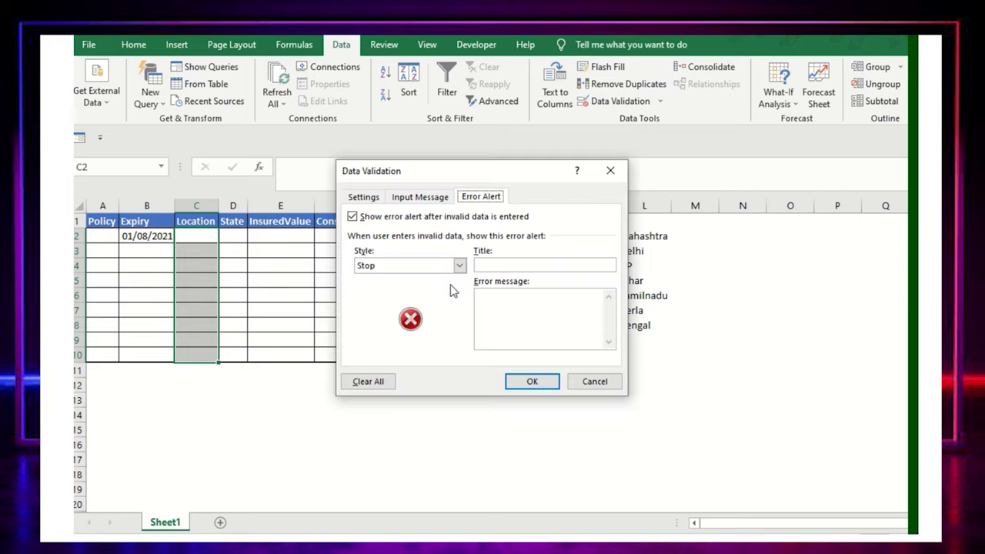
pyautogui.click(362, 197)
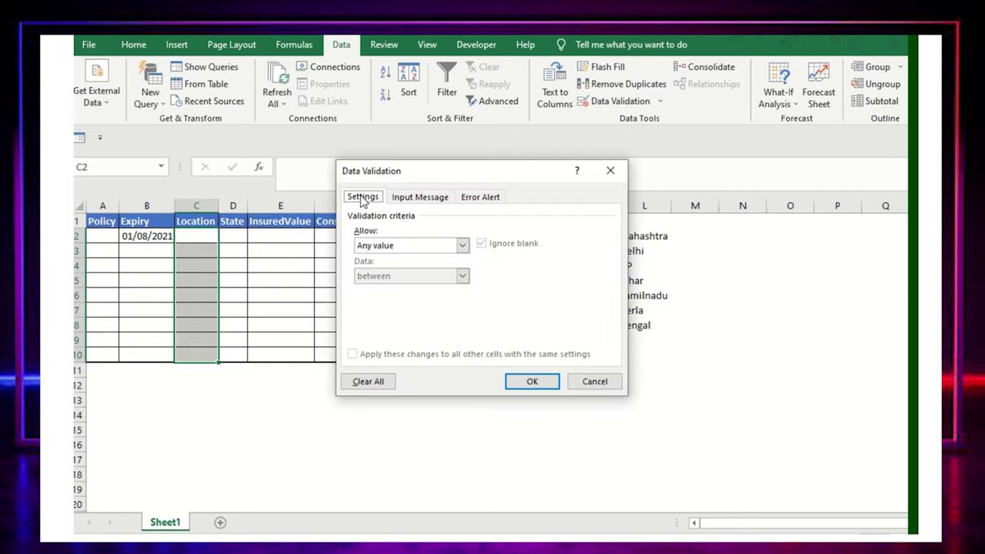
pyautogui.click(395, 245)
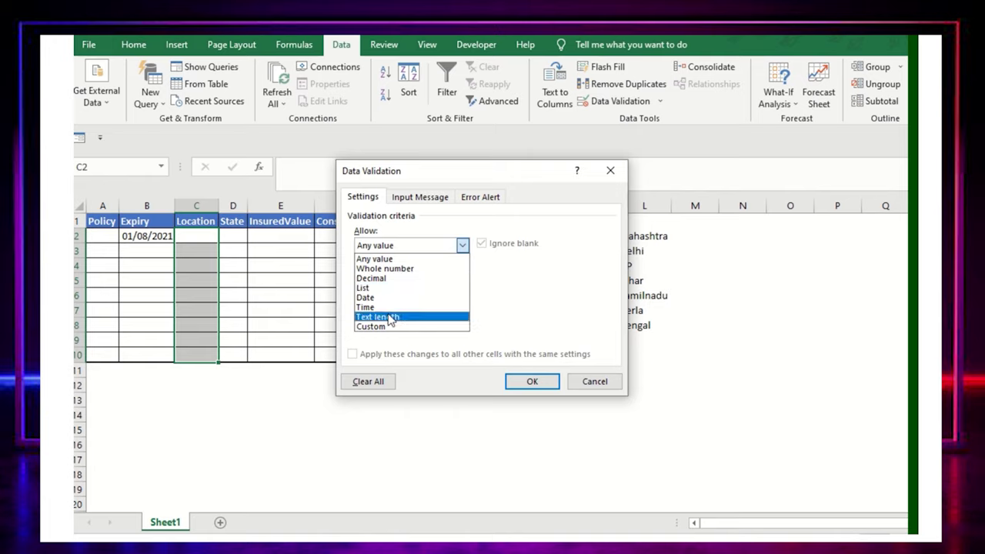
pyautogui.click(390, 317)
pyautogui.click(377, 307)
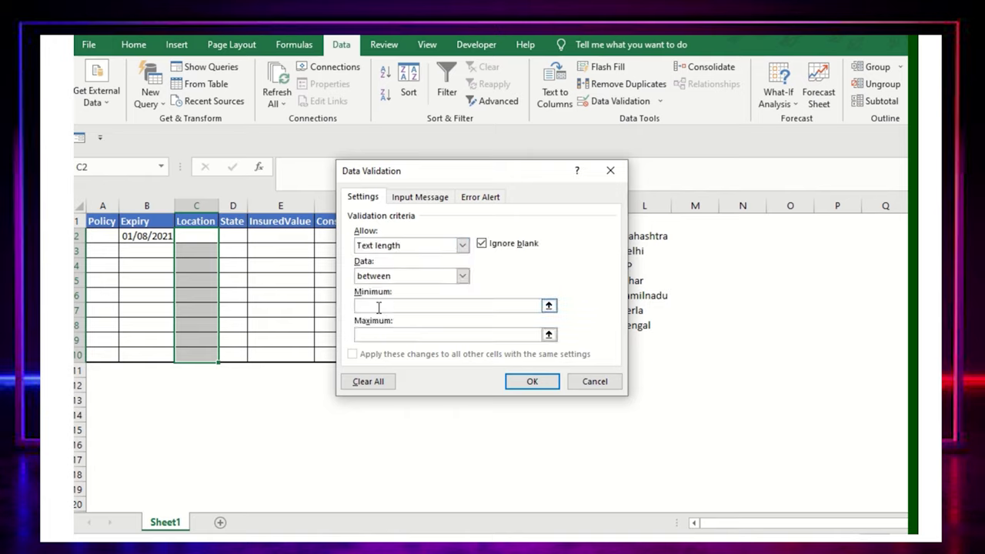
pyautogui.click(398, 280)
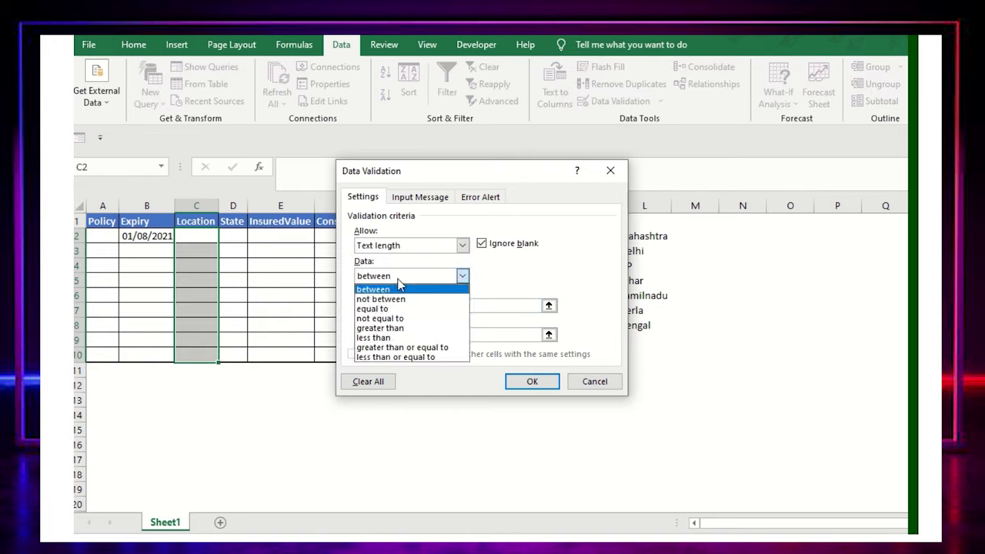
pyautogui.click(400, 289)
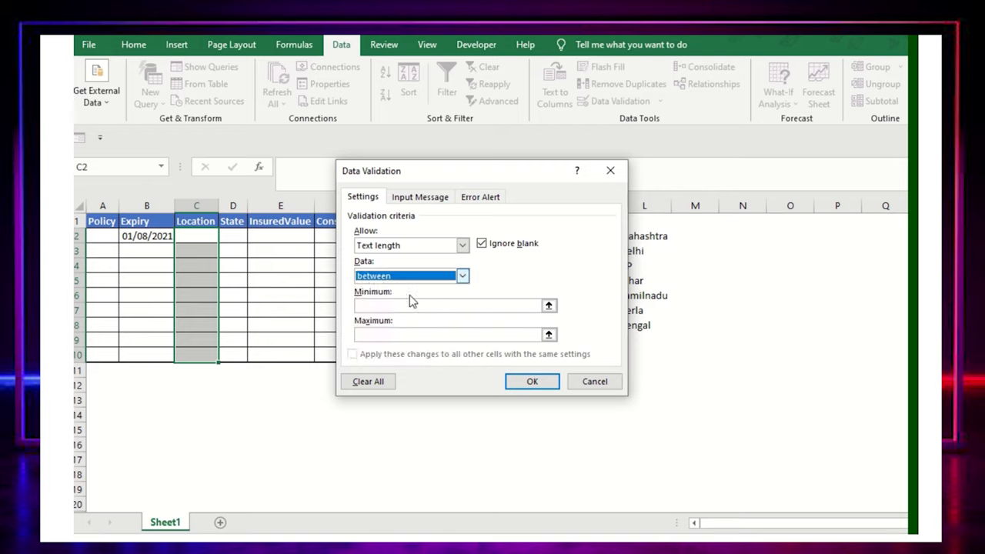
pyautogui.click(390, 305)
pyautogui.write('50')
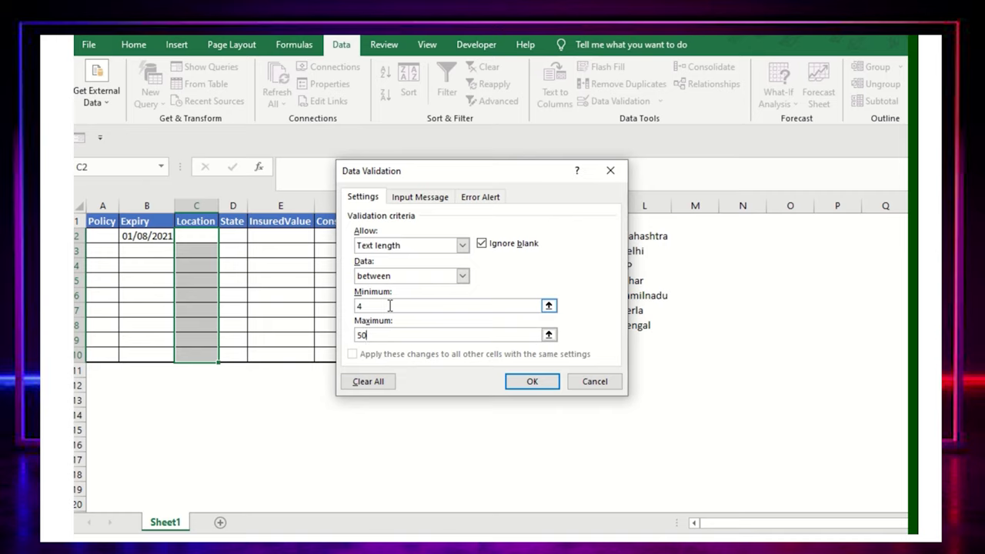
pyautogui.click(532, 381)
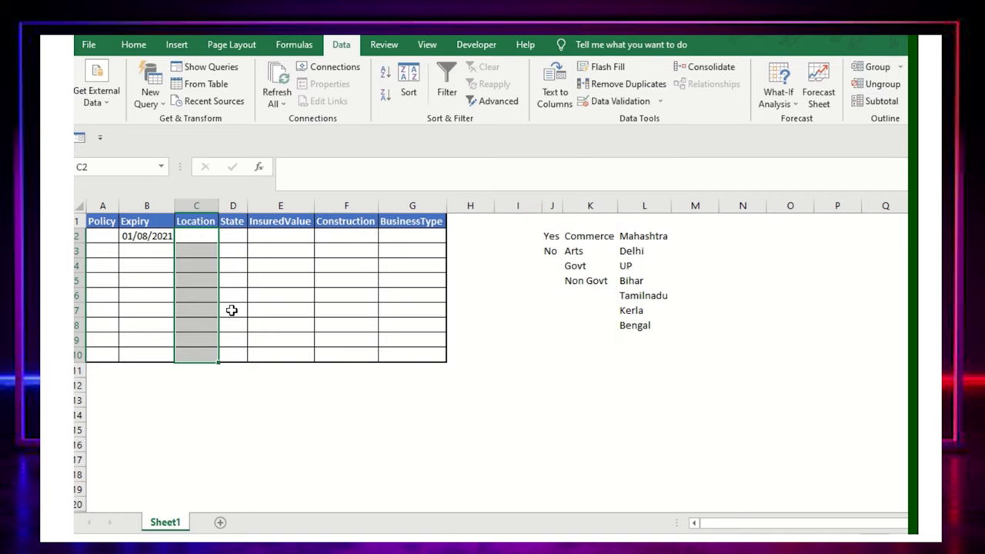
# Test 'Mum' in C2 and cancel it after the length rule refuses it.
pyautogui.write('Mum')
pyautogui.press('Return')
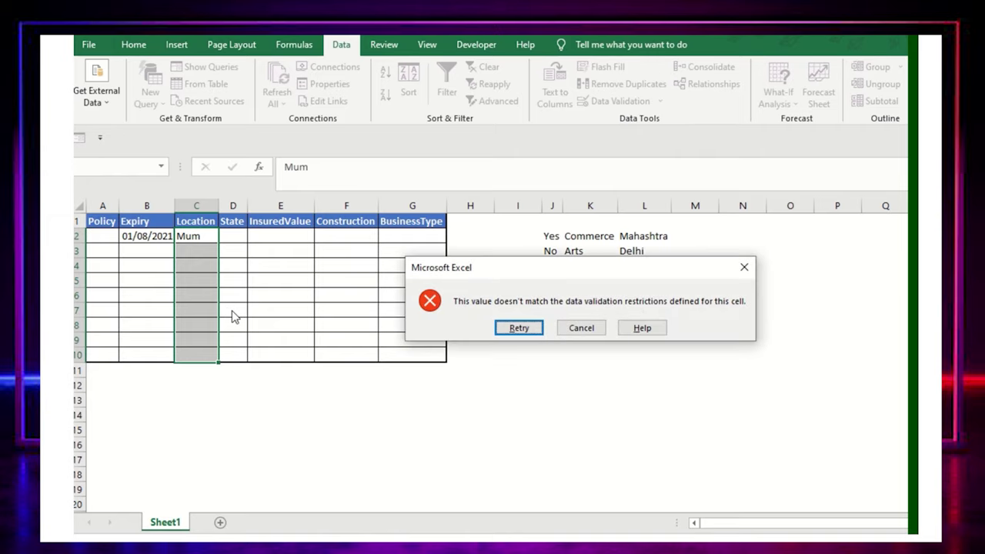
pyautogui.press('Return')
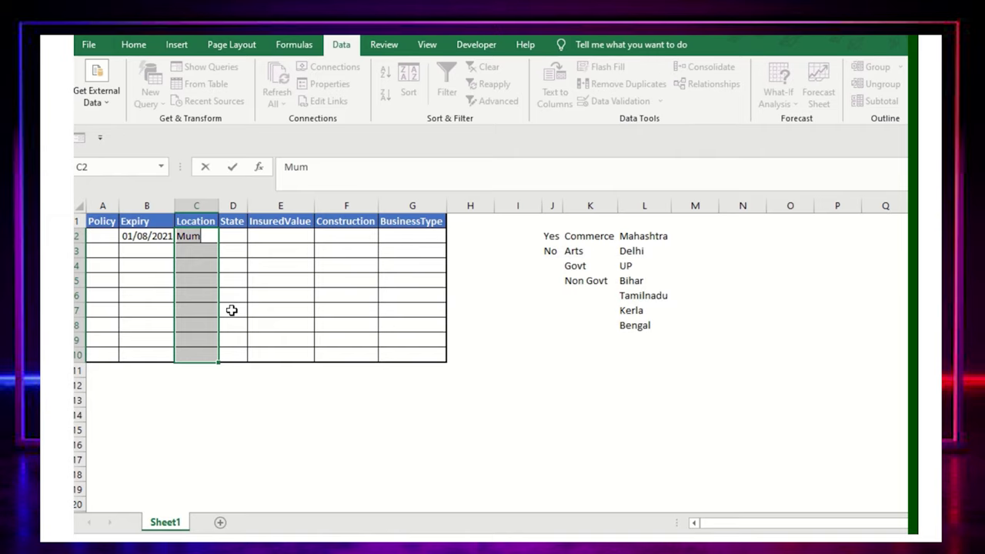
pyautogui.press('Return')
pyautogui.press('Return')
pyautogui.press('Return')
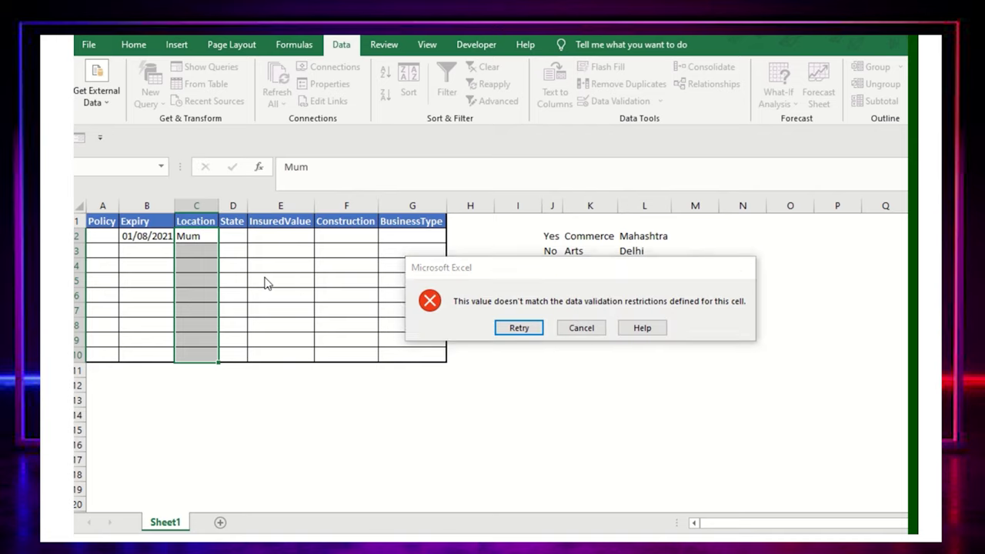
pyautogui.press('Escape')
# Review the Location validation tabs without changes, then select State cells D2:D10.
pyautogui.moveTo(204, 239); pyautogui.dragTo(207, 356)
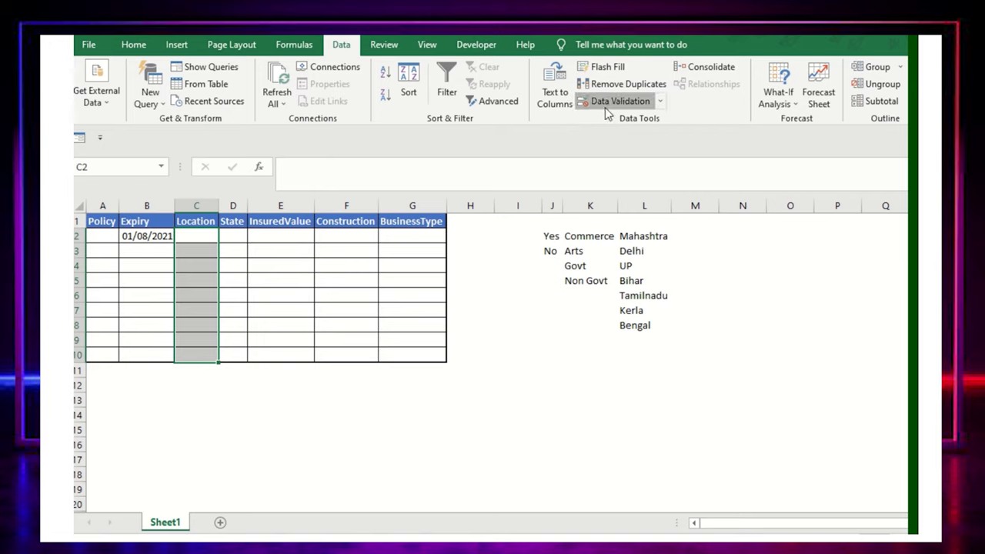
pyautogui.click(605, 109)
pyautogui.click(425, 197)
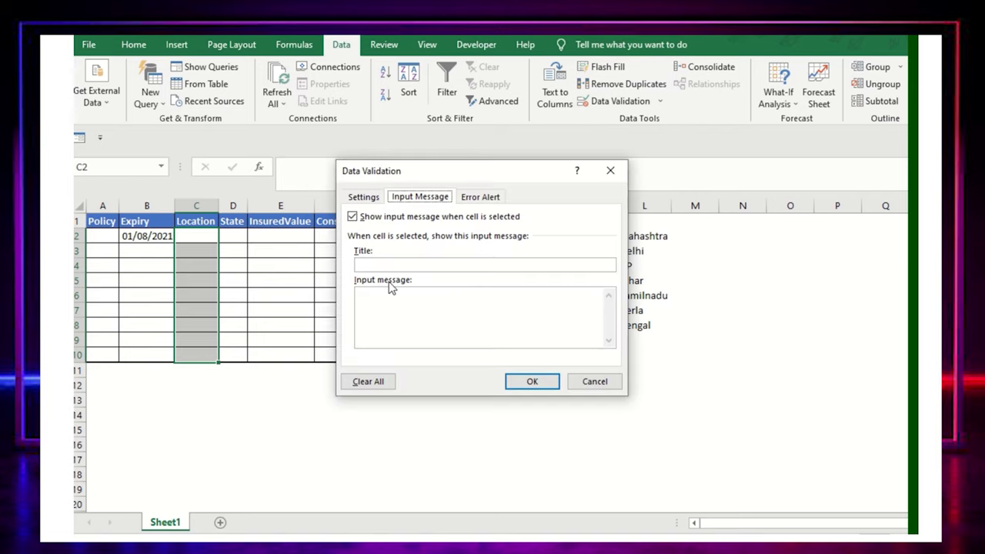
pyautogui.click(478, 199)
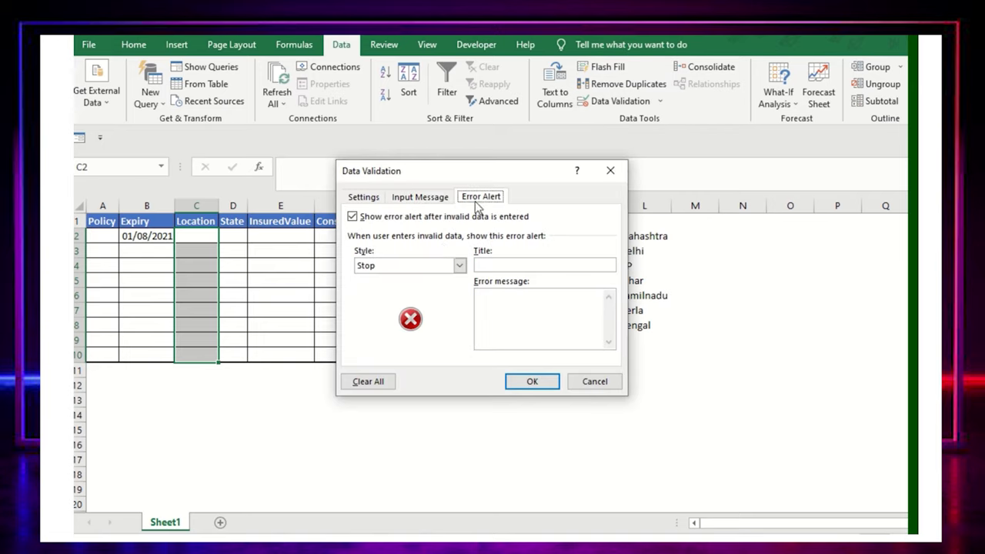
pyautogui.click(422, 197)
pyautogui.click(350, 196)
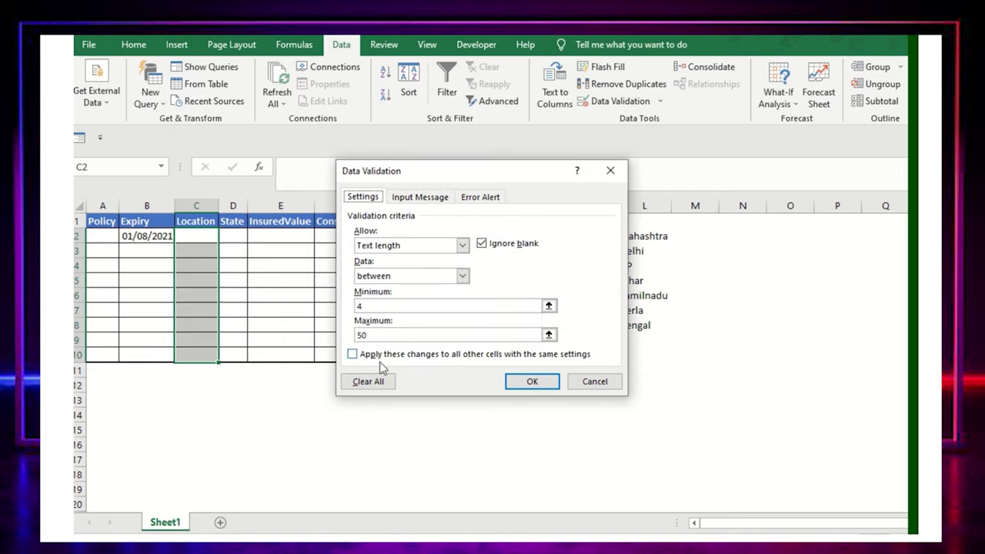
pyautogui.click(596, 380)
pyautogui.click(240, 237)
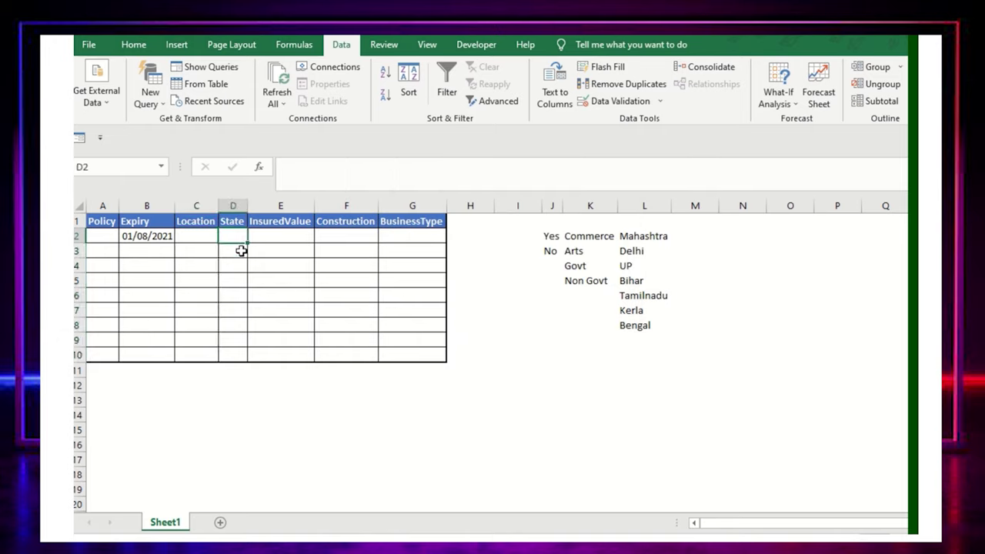
pyautogui.moveTo(241, 250); pyautogui.dragTo(242, 354)
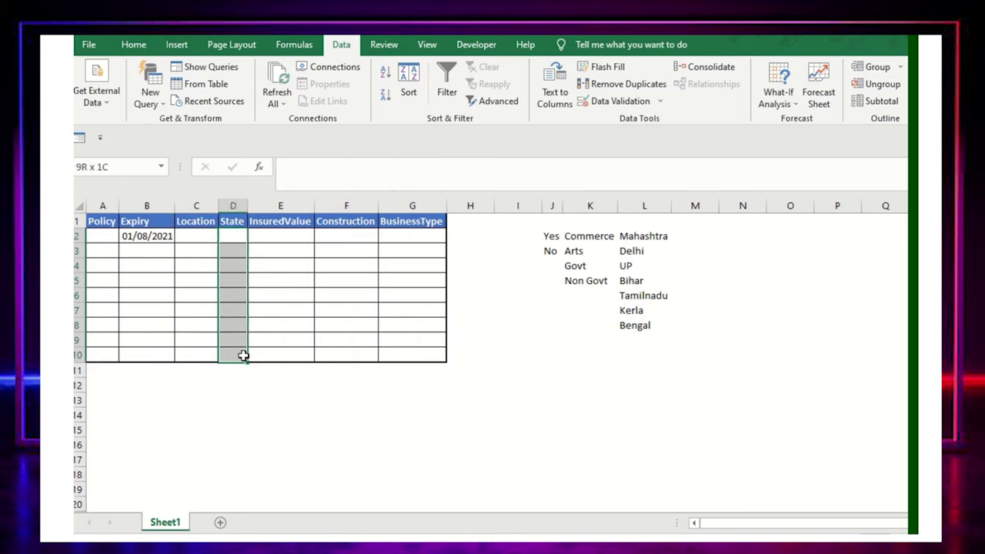
# Give D2:D10 a list dropdown sourced from the state names in column L.
pyautogui.click(604, 105)
pyautogui.click(434, 244)
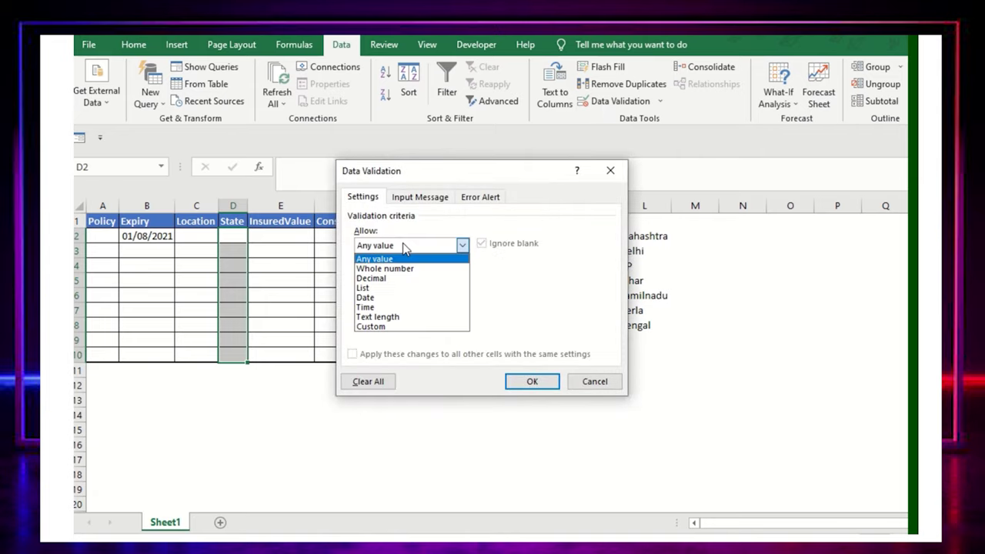
pyautogui.click(362, 288)
pyautogui.moveTo(433, 182); pyautogui.dragTo(454, 186)
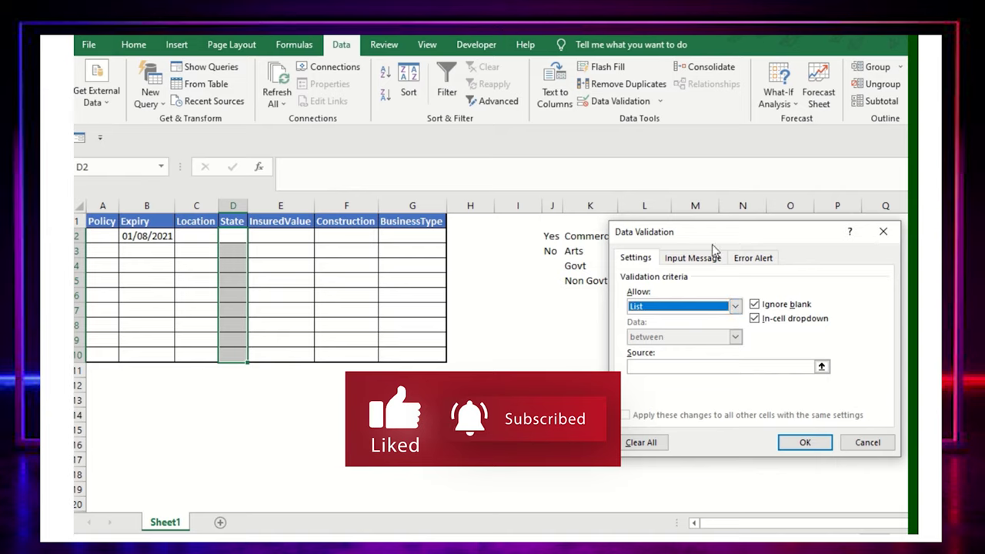
pyautogui.moveTo(708, 231); pyautogui.dragTo(271, 127)
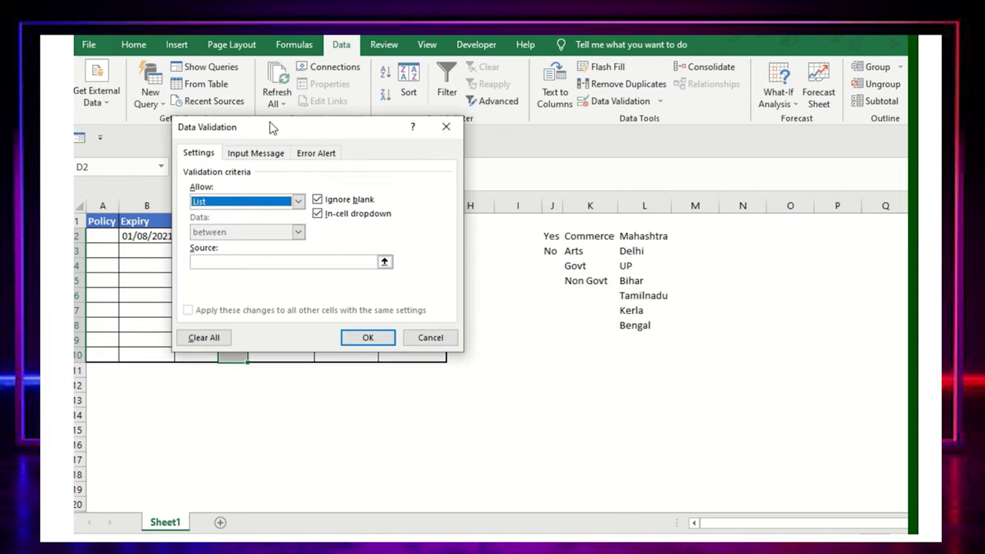
pyautogui.click(248, 260)
pyautogui.moveTo(654, 236); pyautogui.dragTo(661, 329)
pyautogui.click(363, 339)
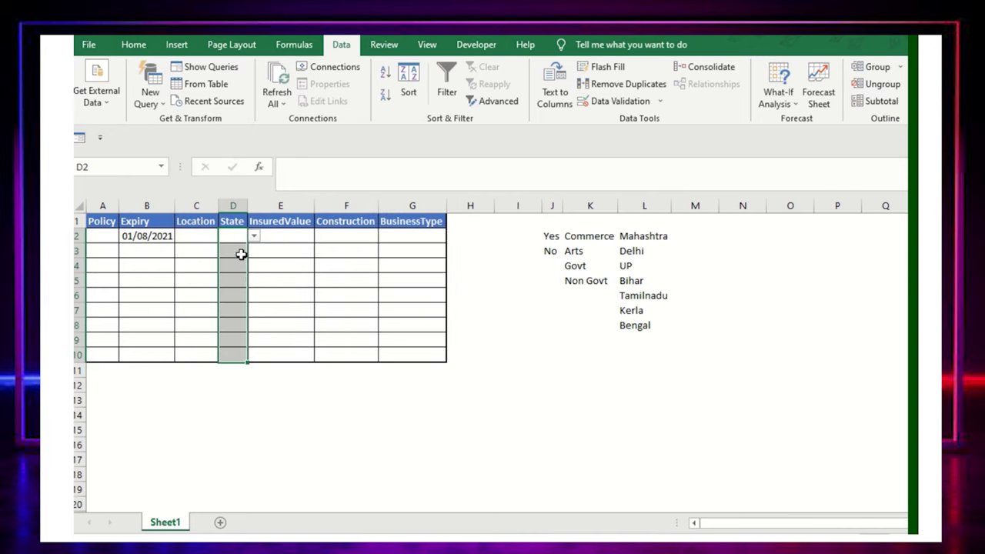
# Pick UP for D2 and D4, Delhi for D8 and Mahashtra for D6.
pyautogui.click(254, 236)
pyautogui.click(239, 267)
pyautogui.click(239, 270)
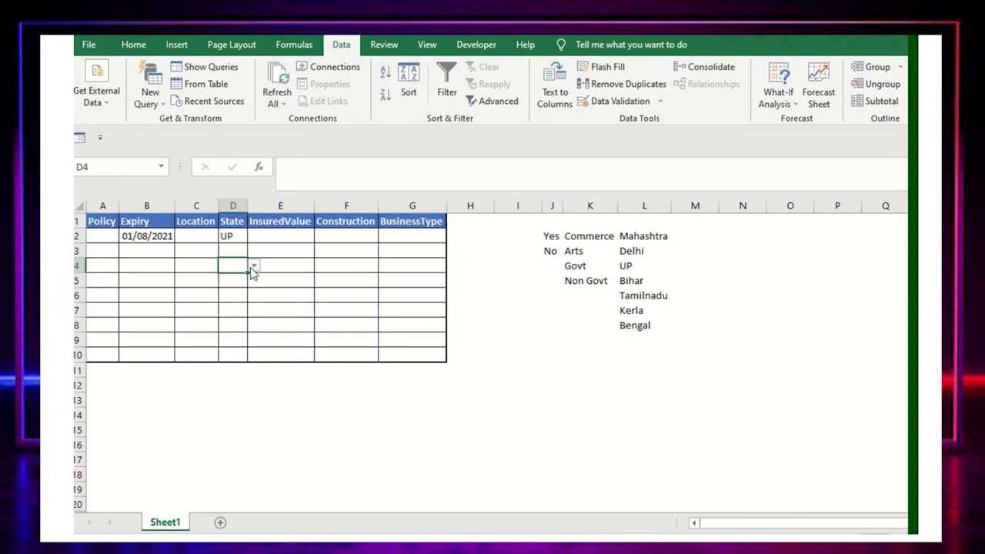
pyautogui.click(254, 266)
pyautogui.click(244, 293)
pyautogui.click(246, 323)
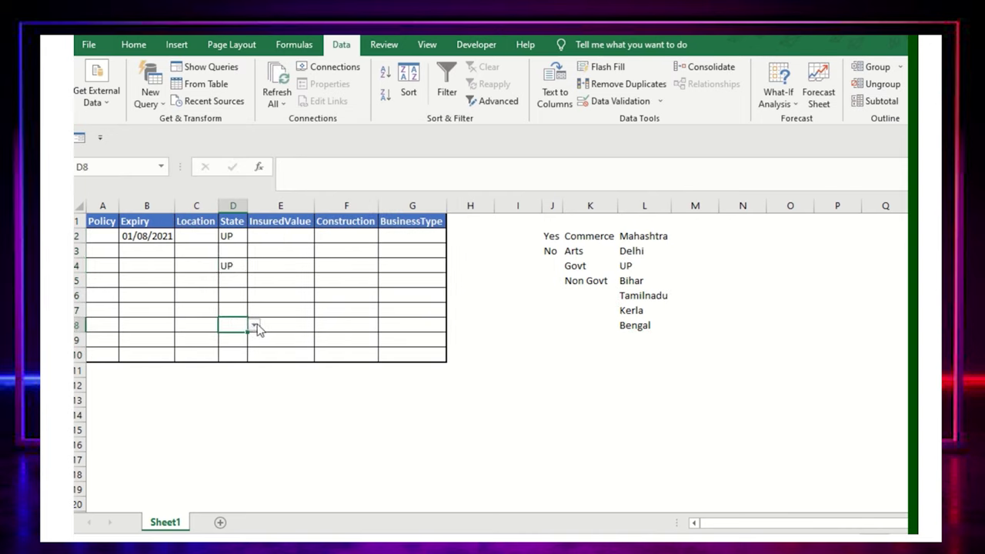
pyautogui.click(255, 326)
pyautogui.click(241, 342)
pyautogui.click(242, 300)
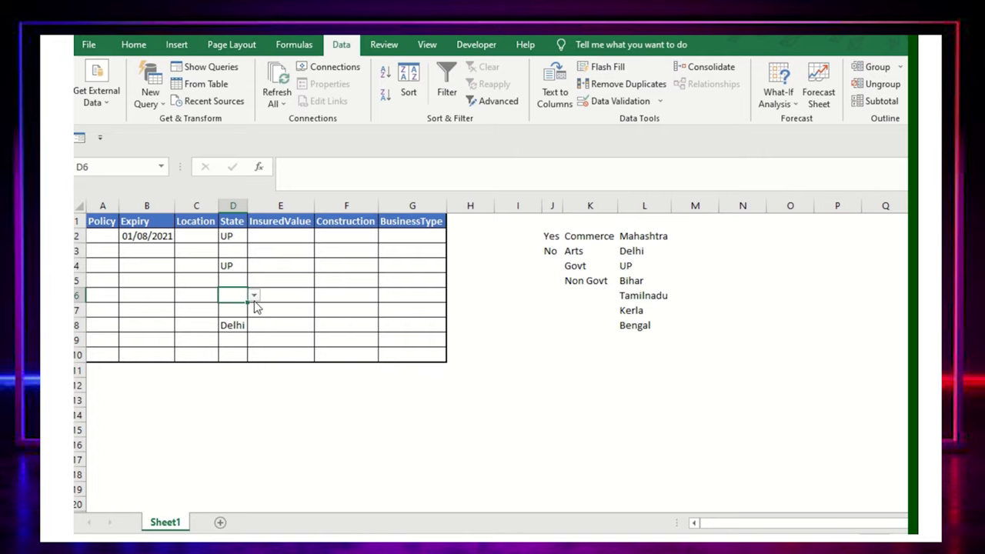
pyautogui.click(254, 295)
pyautogui.click(250, 306)
pyautogui.click(256, 319)
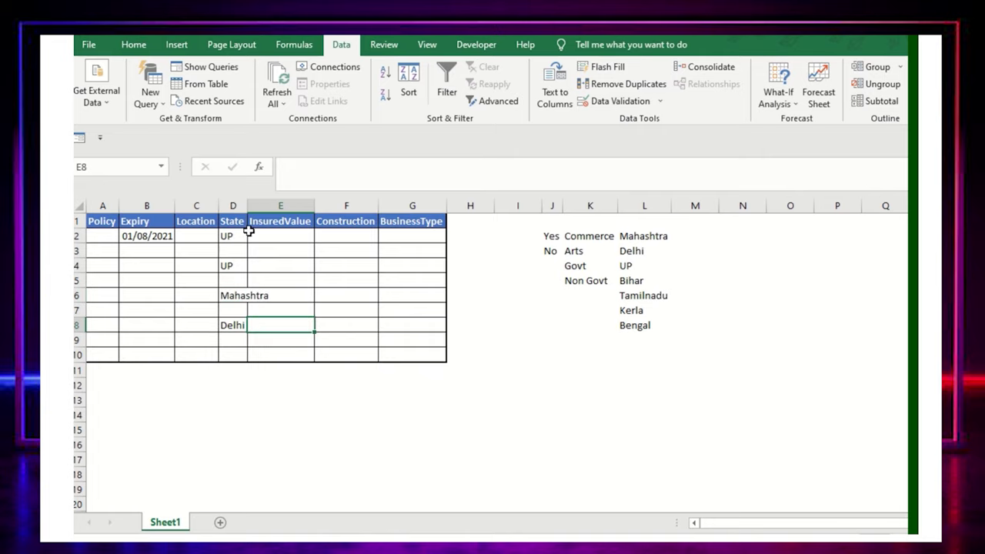
# Widen column D to fit Mahashtra.
pyautogui.doubleClick(247, 205)
pyautogui.click(319, 247)
pyautogui.click(323, 235)
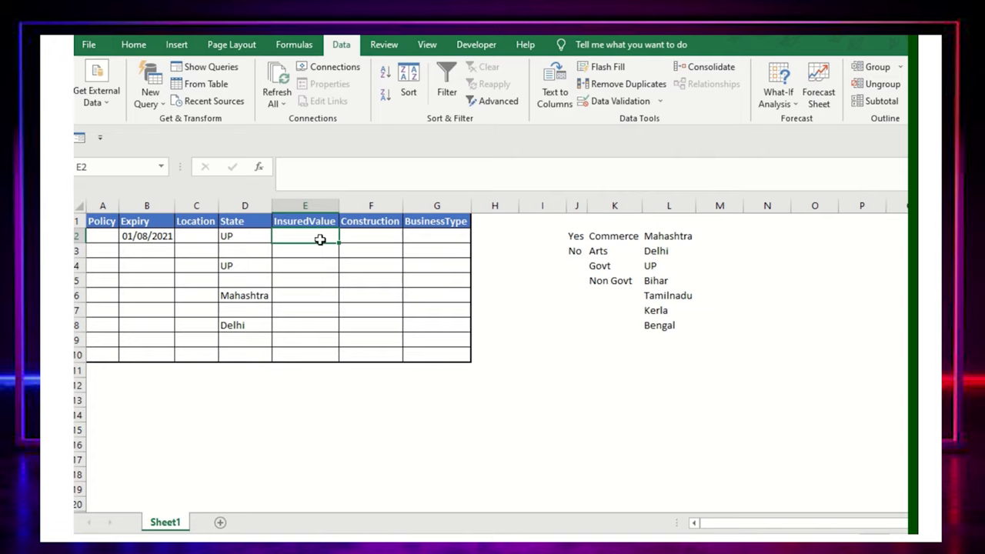
# Restrict E2:E10 to a list validation sourced from the Yes/No values in J2:J3.
pyautogui.keyDown('shift'); pyautogui.click(322, 355); pyautogui.keyUp('shift')
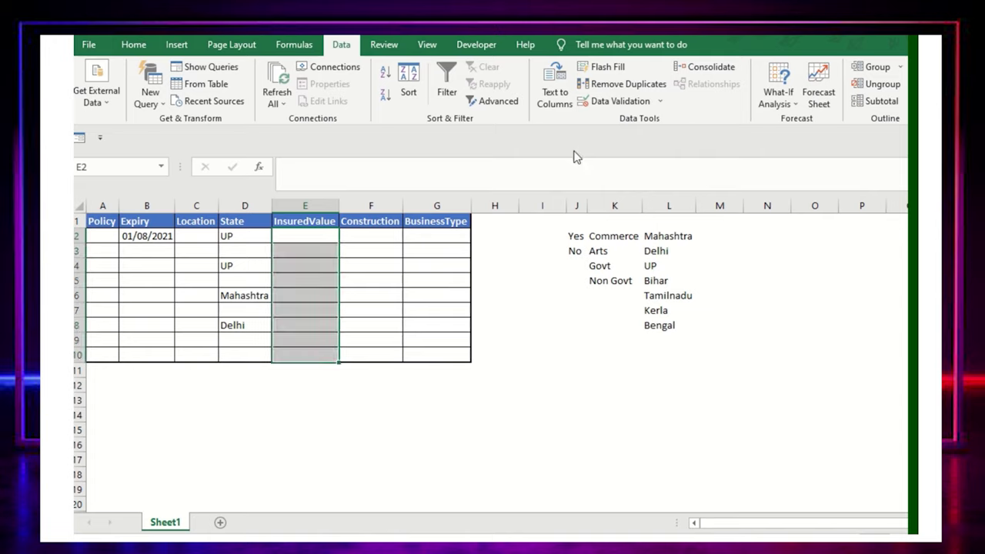
pyautogui.click(625, 102)
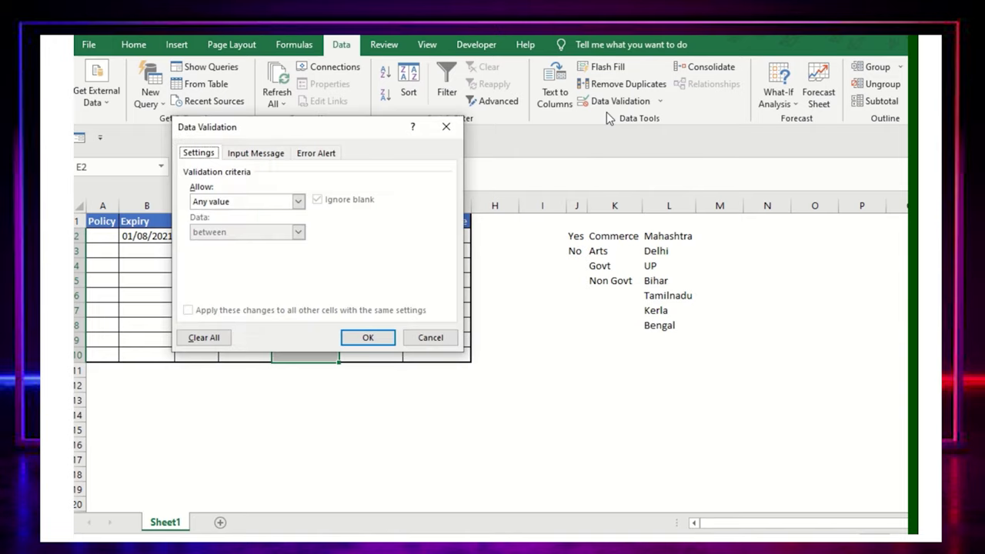
pyautogui.click(227, 204)
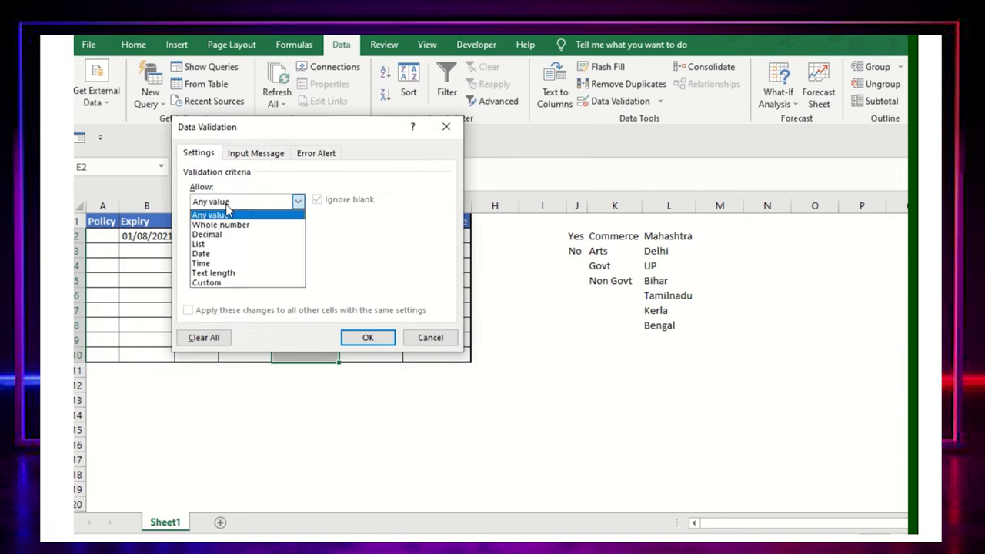
pyautogui.click(228, 243)
pyautogui.click(243, 261)
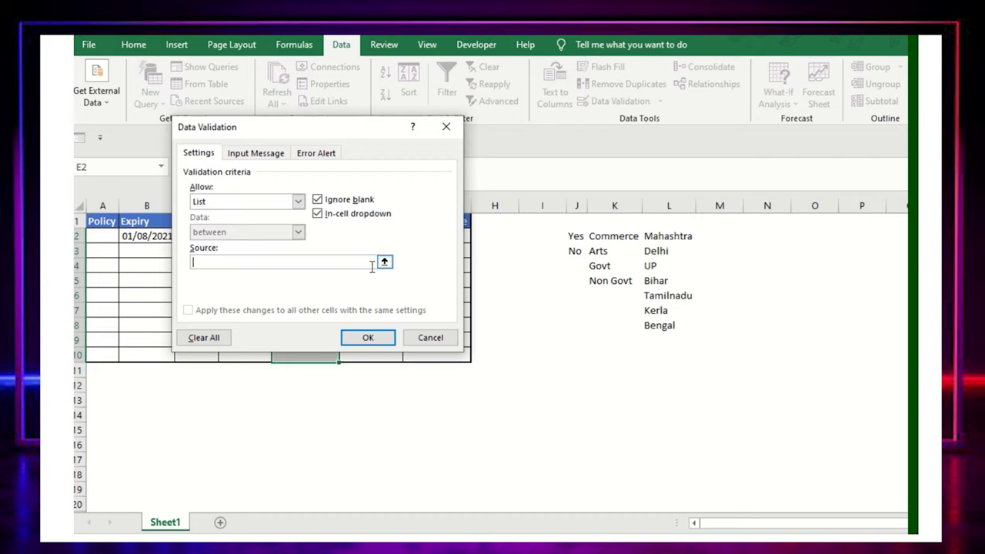
pyautogui.moveTo(576, 236); pyautogui.dragTo(575, 252)
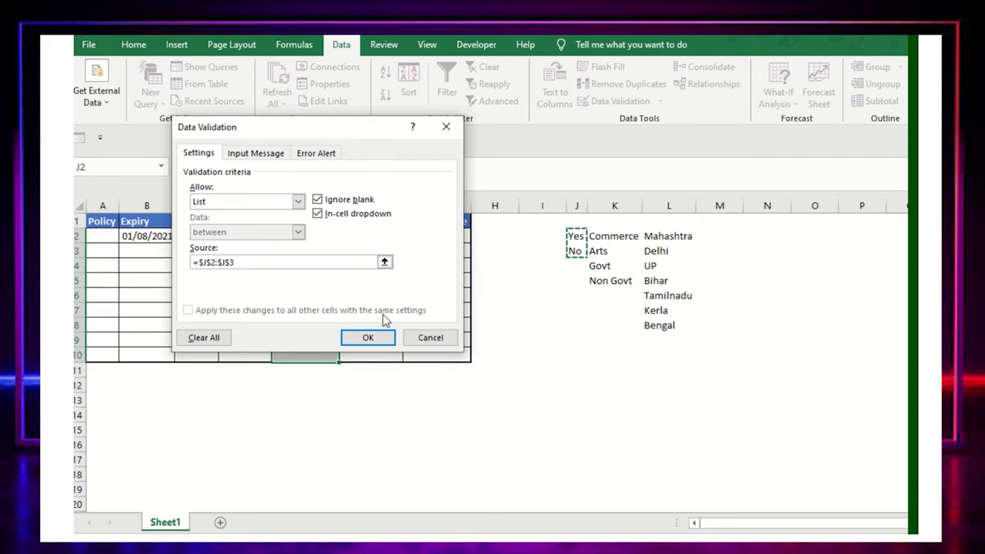
pyautogui.click(361, 337)
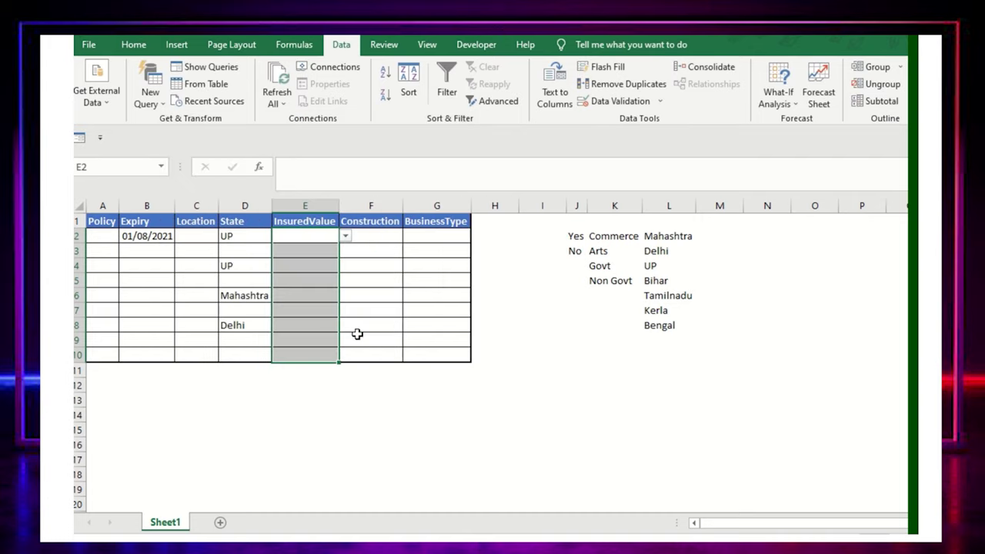
# Use the dropdowns to set E2 to No and E5 and E8 to Yes.
pyautogui.click(345, 236)
pyautogui.click(293, 257)
pyautogui.click(300, 280)
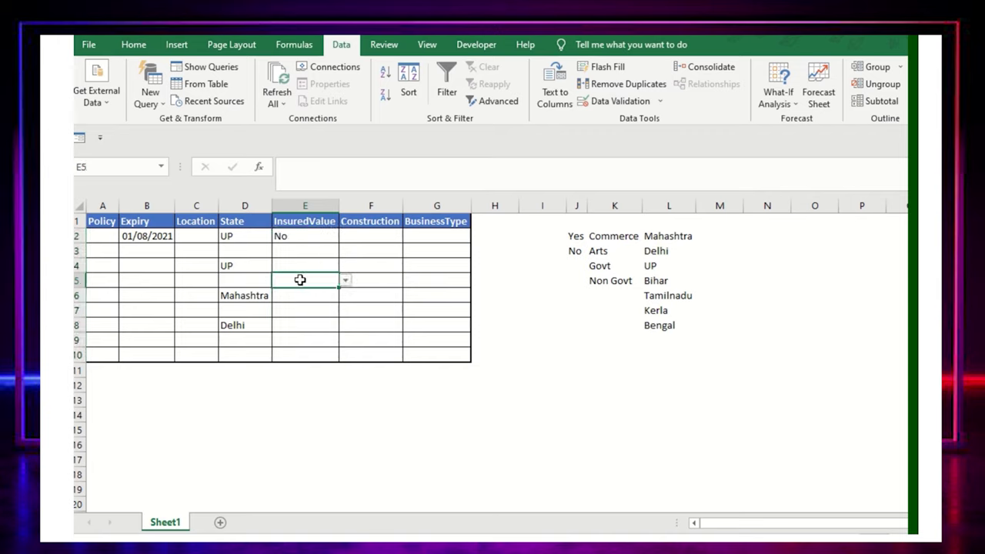
pyautogui.click(346, 281)
pyautogui.click(325, 291)
pyautogui.click(310, 326)
pyautogui.click(346, 326)
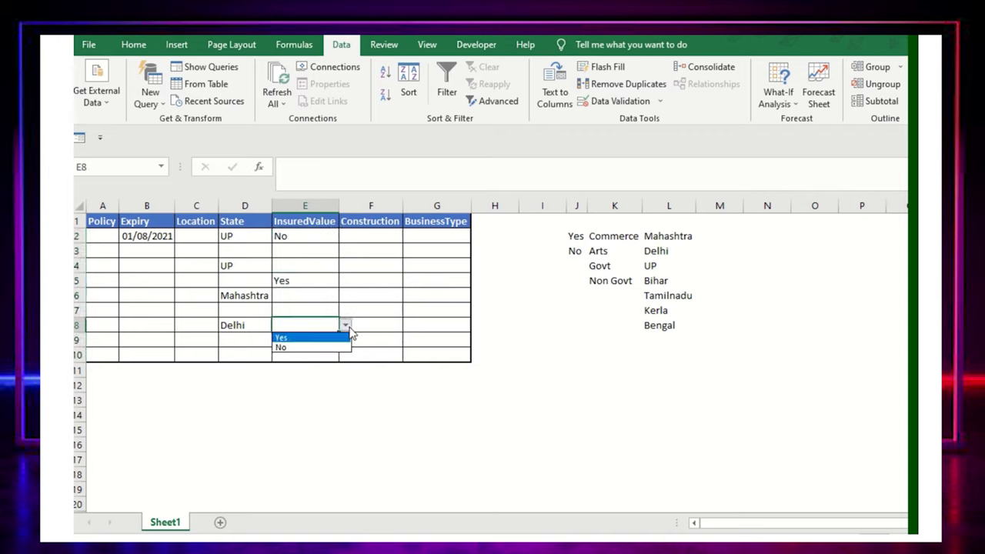
pyautogui.click(330, 339)
pyautogui.click(363, 247)
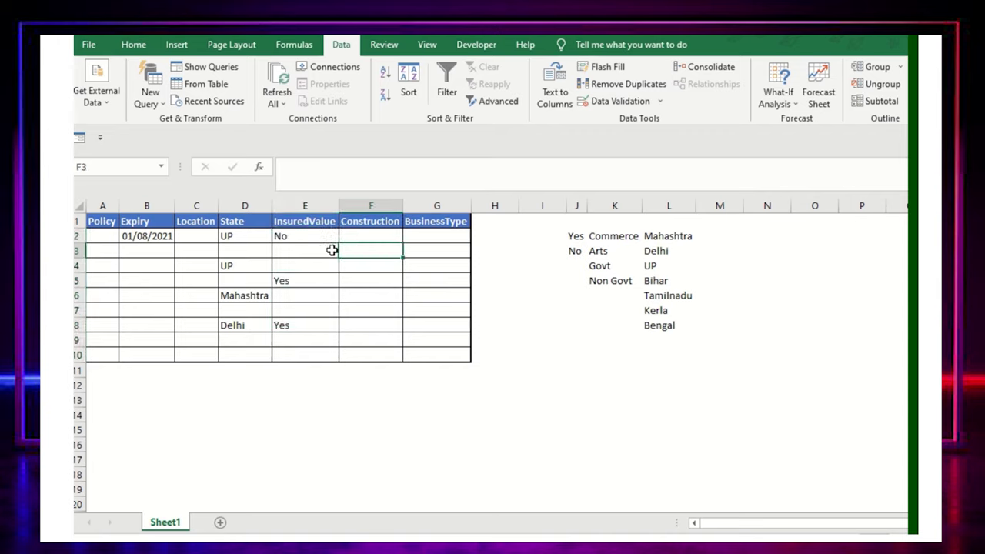
pyautogui.click(315, 223)
pyautogui.click(367, 225)
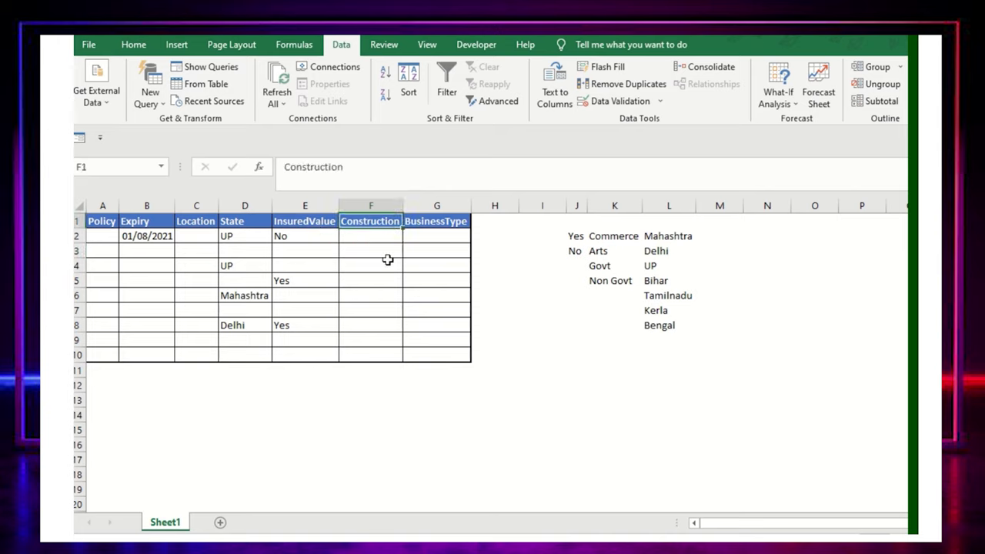
# Restrict F2:F10 to a list validation sourced from Commerce through Non Govt in K2:K5.
pyautogui.moveTo(394, 239); pyautogui.dragTo(406, 354)
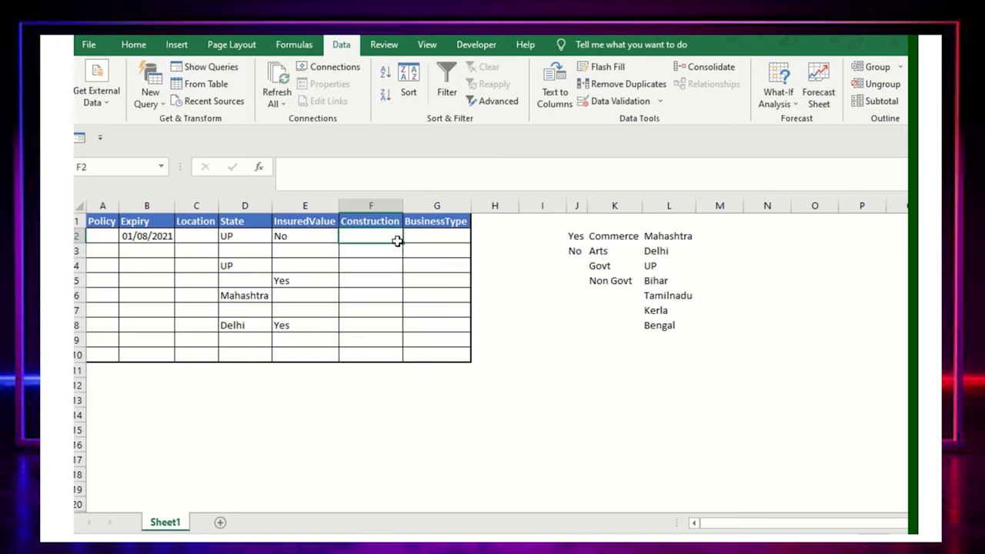
pyautogui.moveTo(372, 348); pyautogui.dragTo(396, 344)
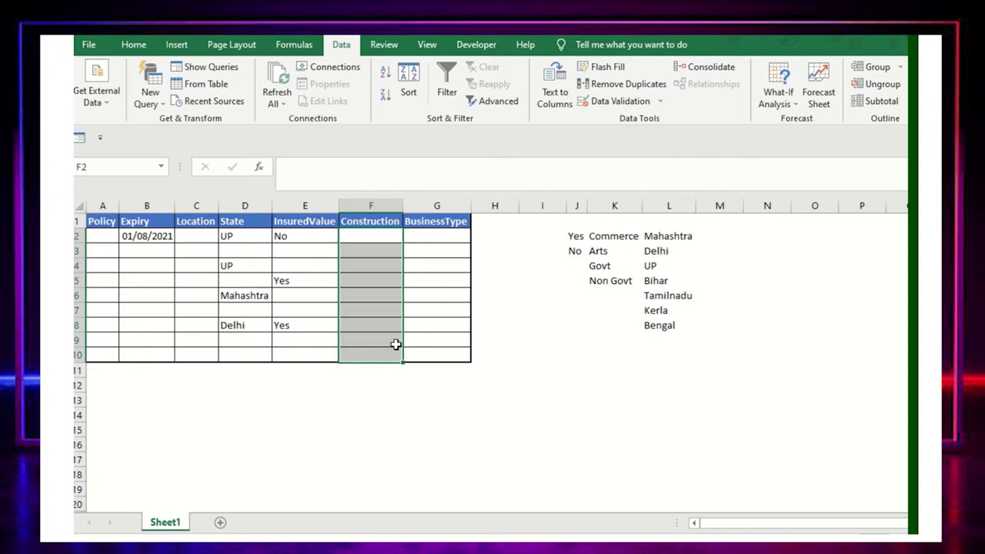
pyautogui.click(608, 108)
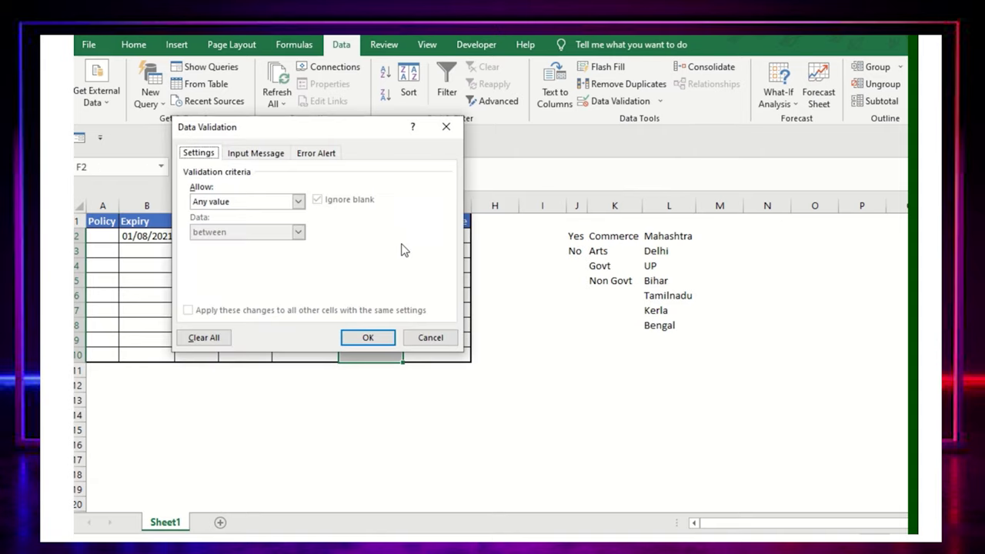
pyautogui.click(253, 204)
pyautogui.click(210, 245)
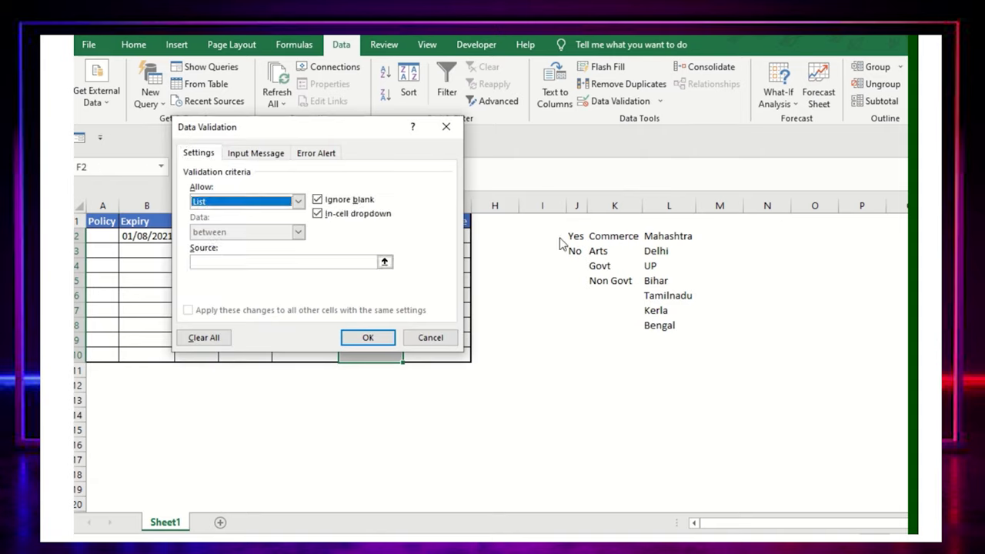
pyautogui.click(308, 262)
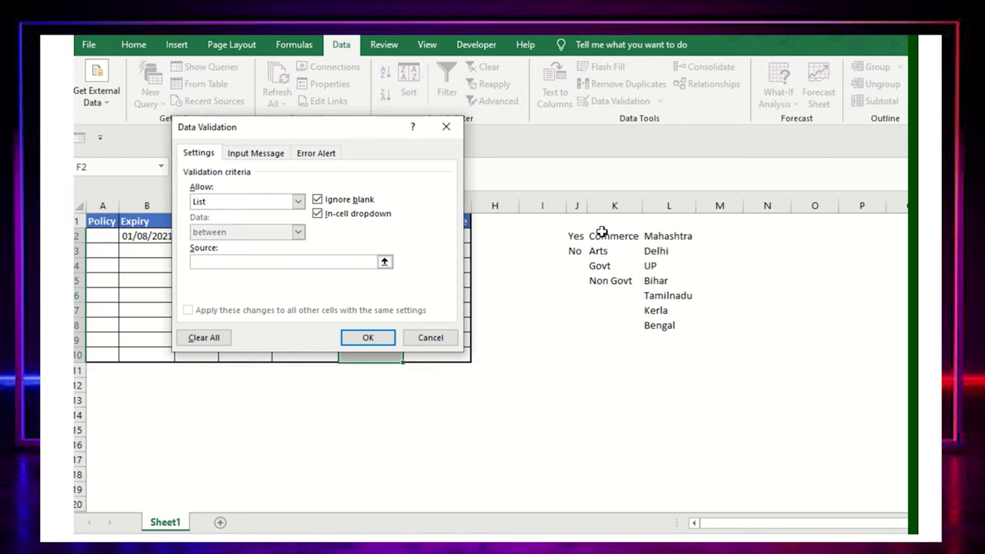
pyautogui.moveTo(602, 234); pyautogui.dragTo(606, 283)
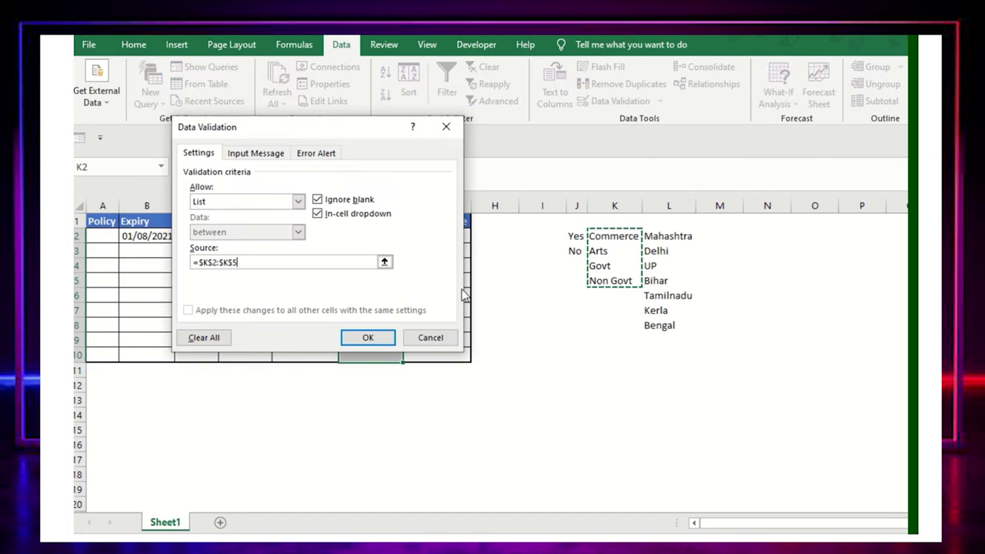
pyautogui.click(377, 336)
# Use the dropdowns to set F4 to Arts, F3 to Non Govt and F8 to Arts.
pyautogui.click(382, 262)
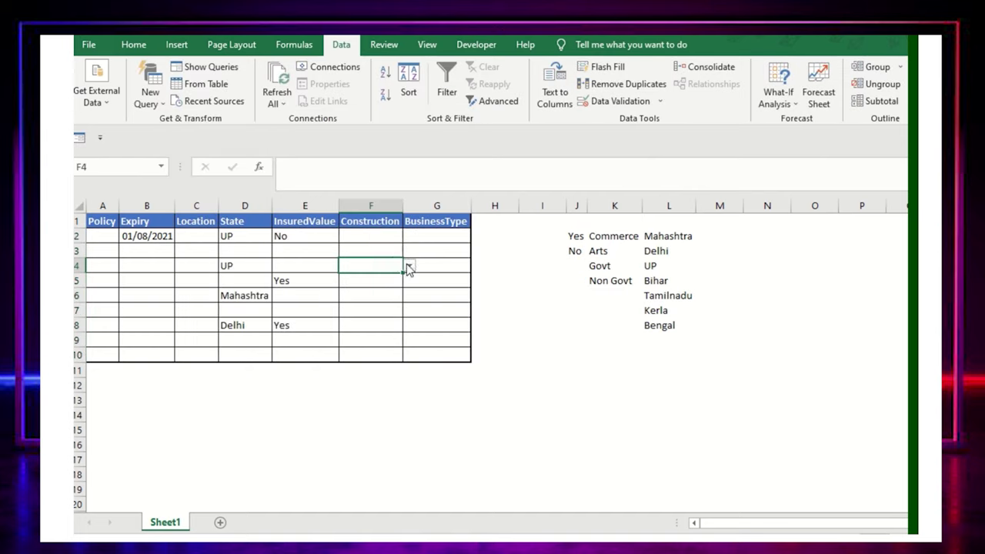
pyautogui.click(409, 264)
pyautogui.click(372, 288)
pyautogui.click(380, 251)
pyautogui.click(409, 251)
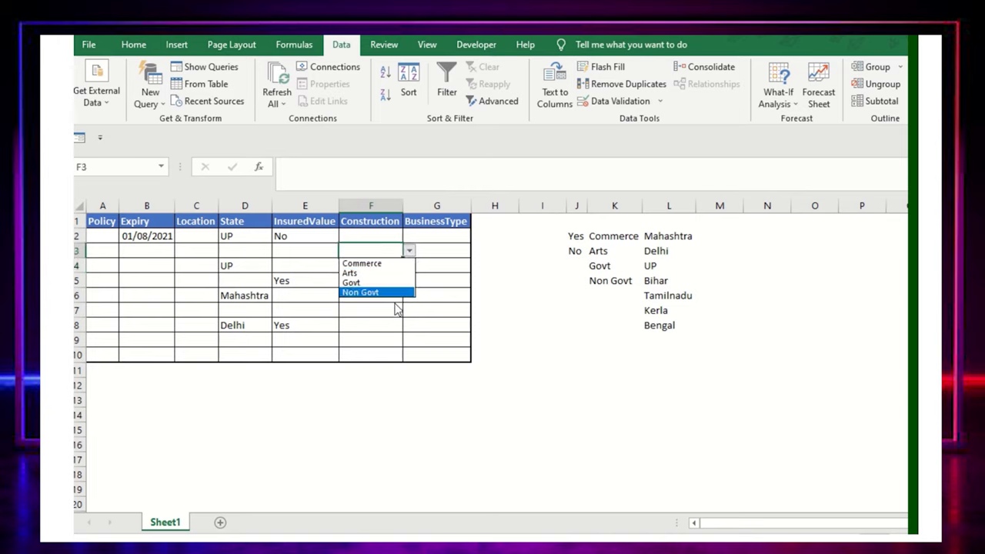
pyautogui.click(385, 290)
pyautogui.click(394, 324)
pyautogui.click(410, 327)
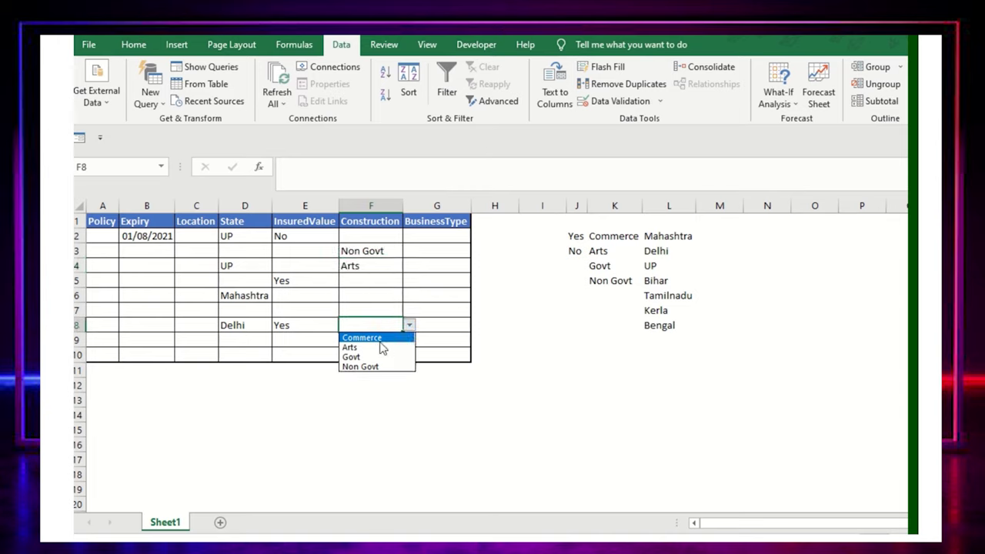
pyautogui.click(382, 348)
pyautogui.click(394, 283)
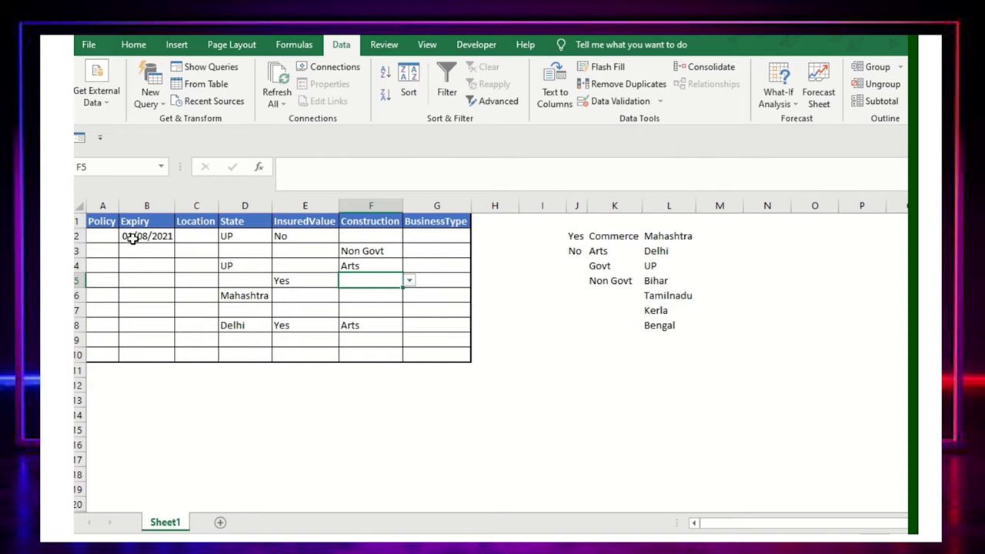
pyautogui.moveTo(103, 221); pyautogui.dragTo(434, 355)
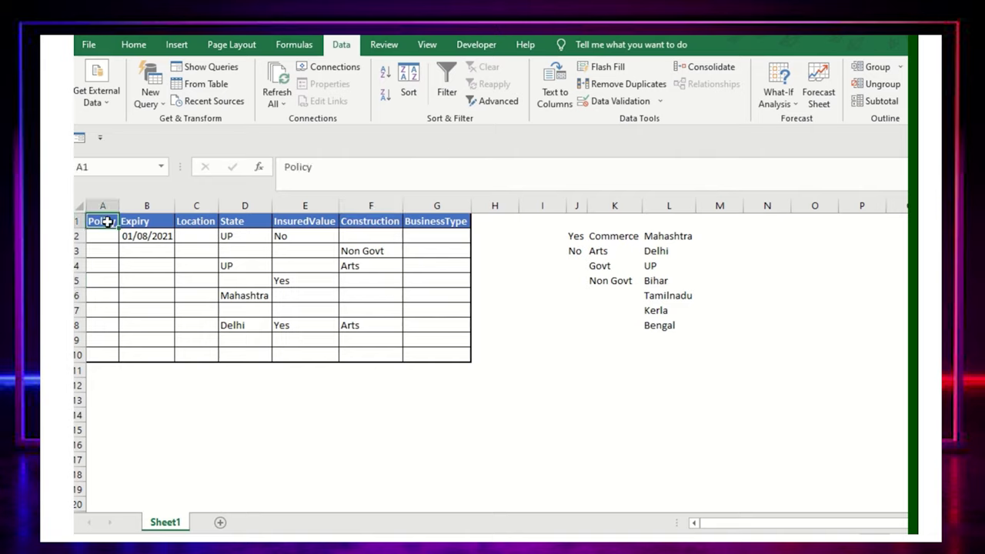
pyautogui.click(431, 356)
pyautogui.moveTo(436, 238); pyautogui.dragTo(437, 347)
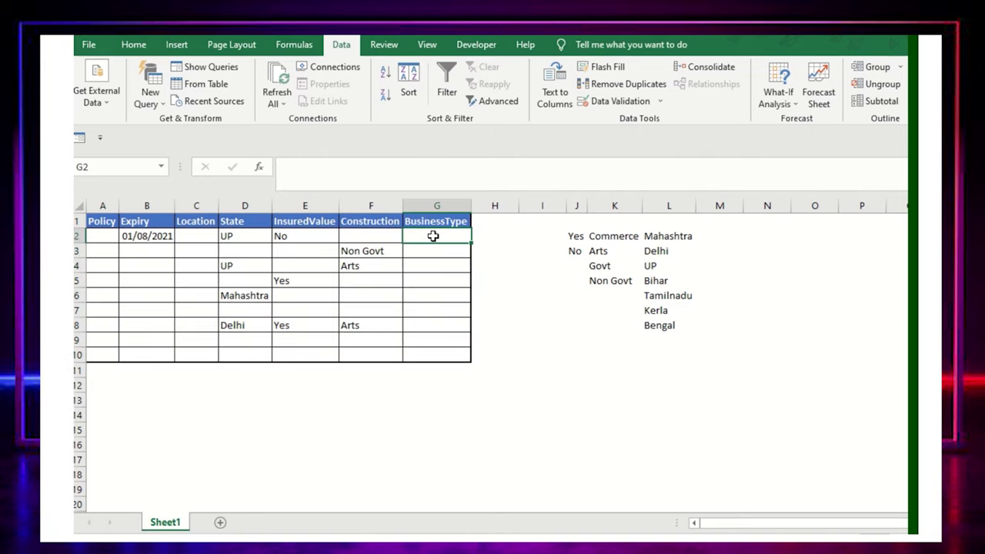
pyautogui.moveTo(436, 235); pyautogui.dragTo(437, 339)
pyautogui.click(439, 246)
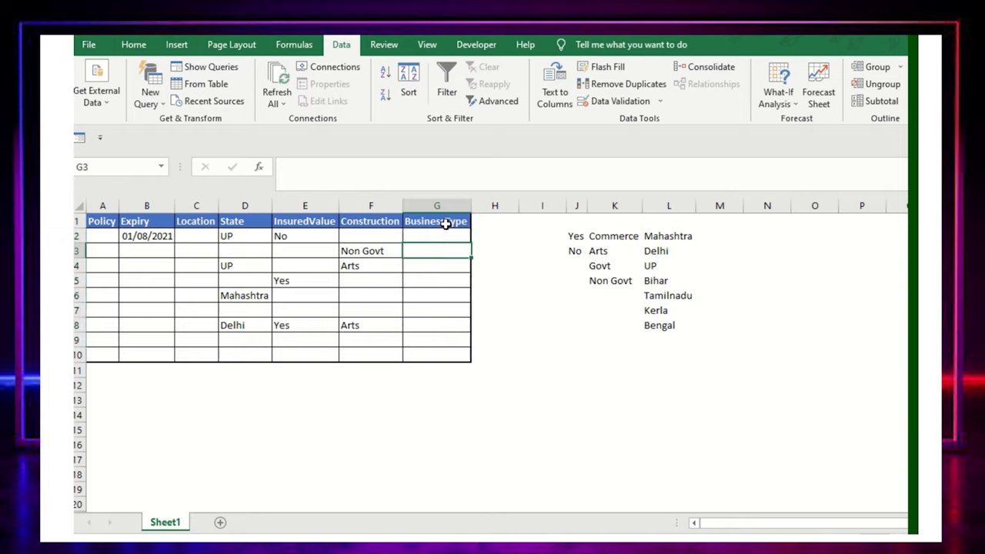
pyautogui.moveTo(439, 236); pyautogui.dragTo(450, 309)
pyautogui.moveTo(440, 237); pyautogui.dragTo(451, 352)
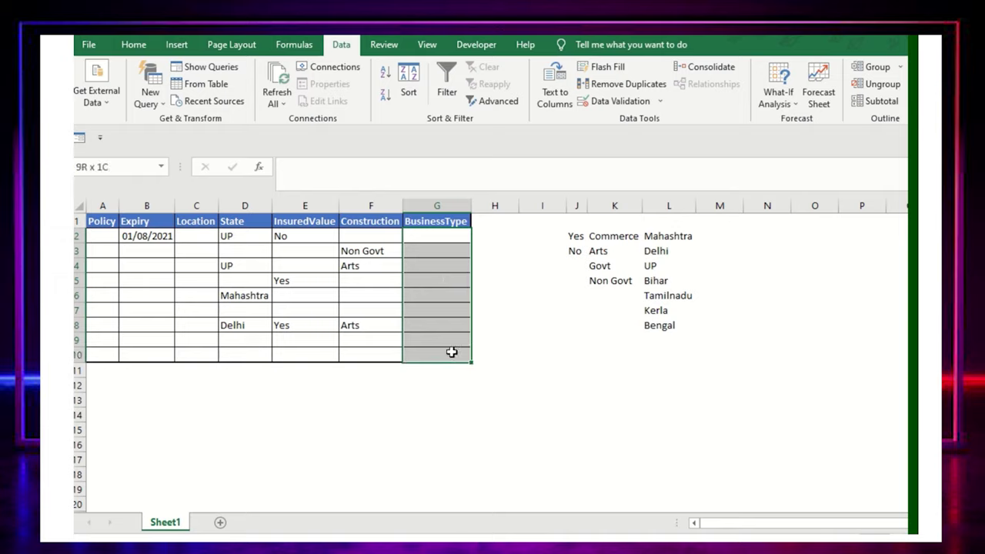
pyautogui.click(598, 108)
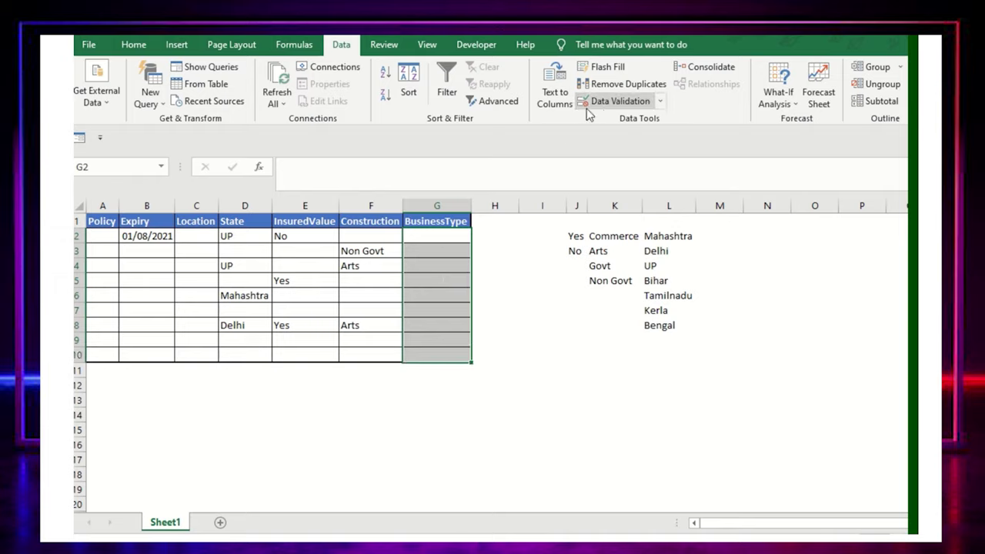
pyautogui.click(249, 204)
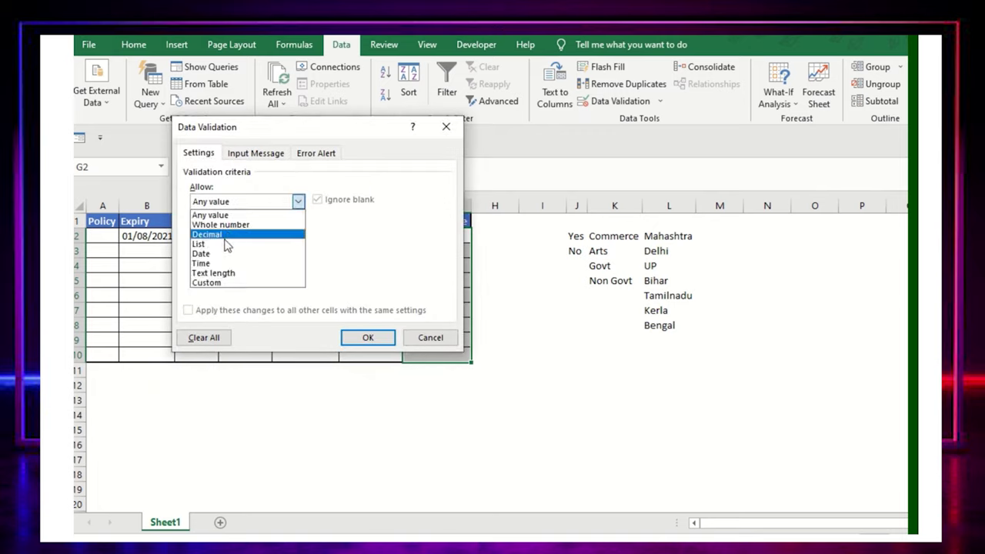
pyautogui.click(199, 244)
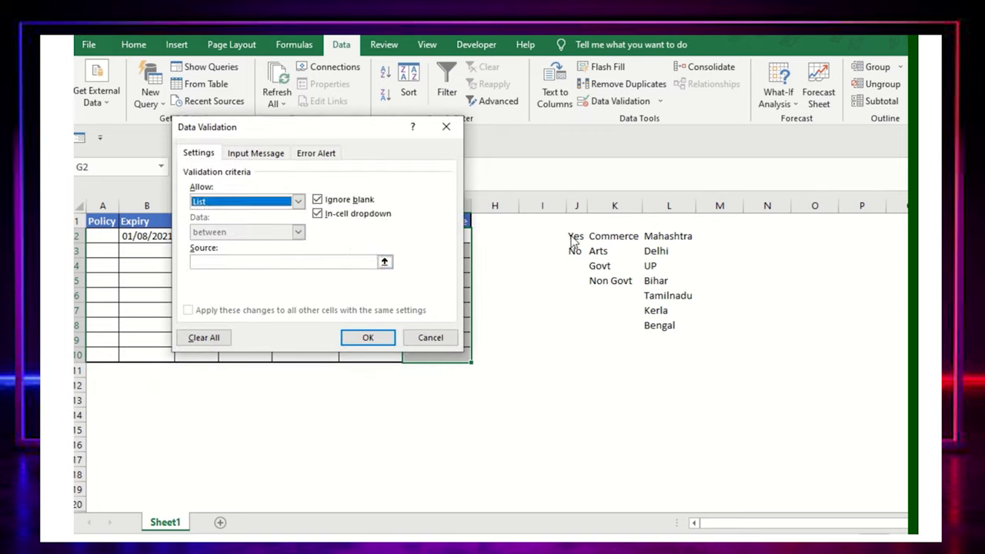
pyautogui.click(262, 263)
pyautogui.moveTo(559, 238); pyautogui.dragTo(574, 254)
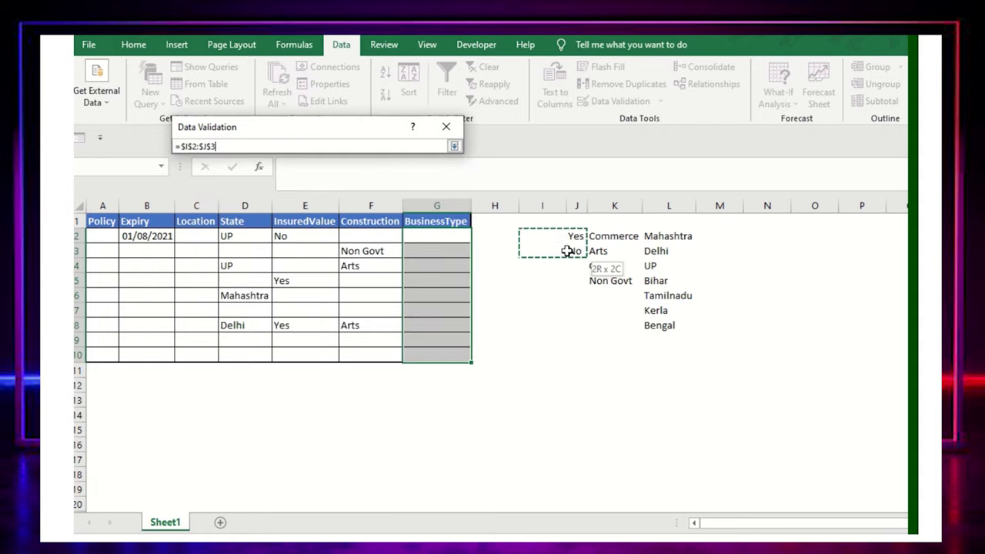
pyautogui.click(364, 337)
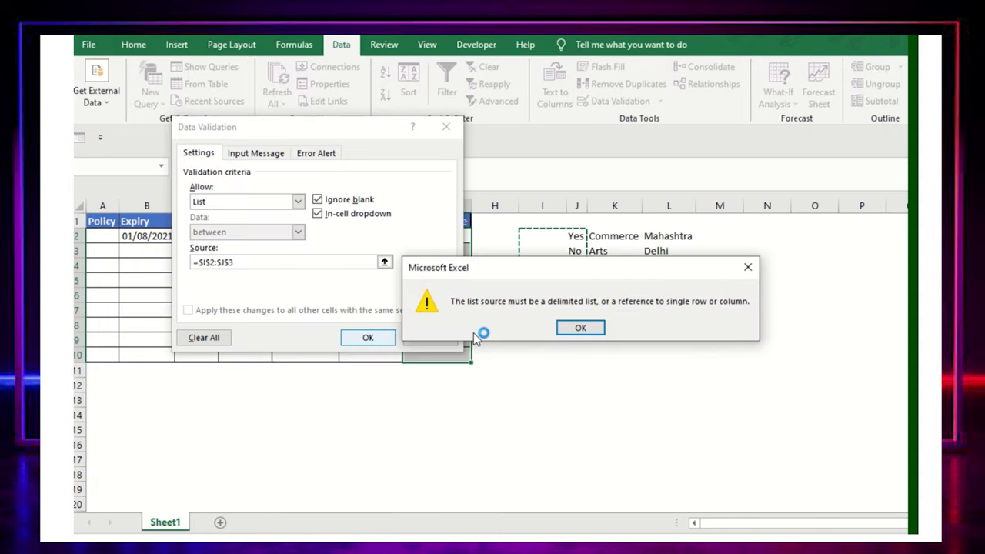
pyautogui.click(583, 330)
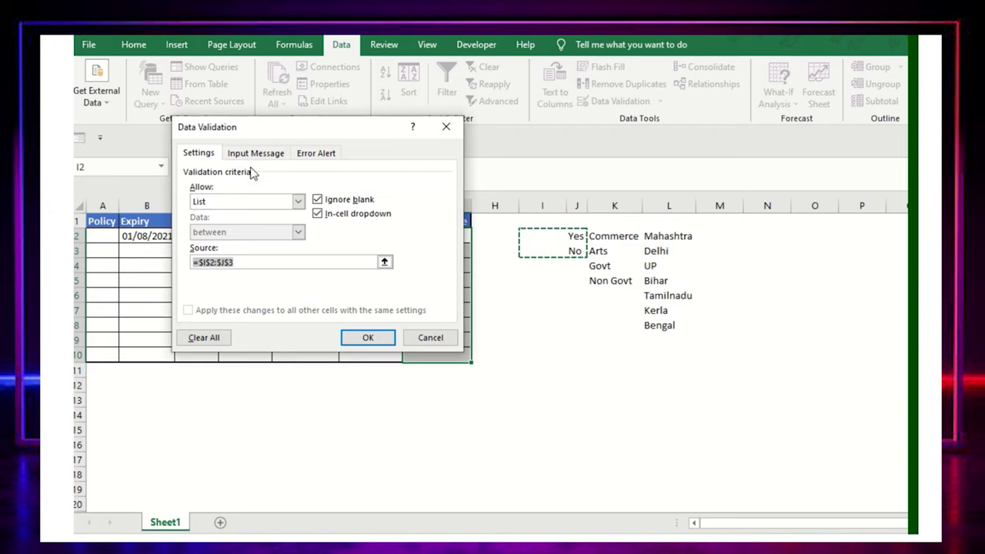
pyautogui.click(226, 203)
pyautogui.click(442, 343)
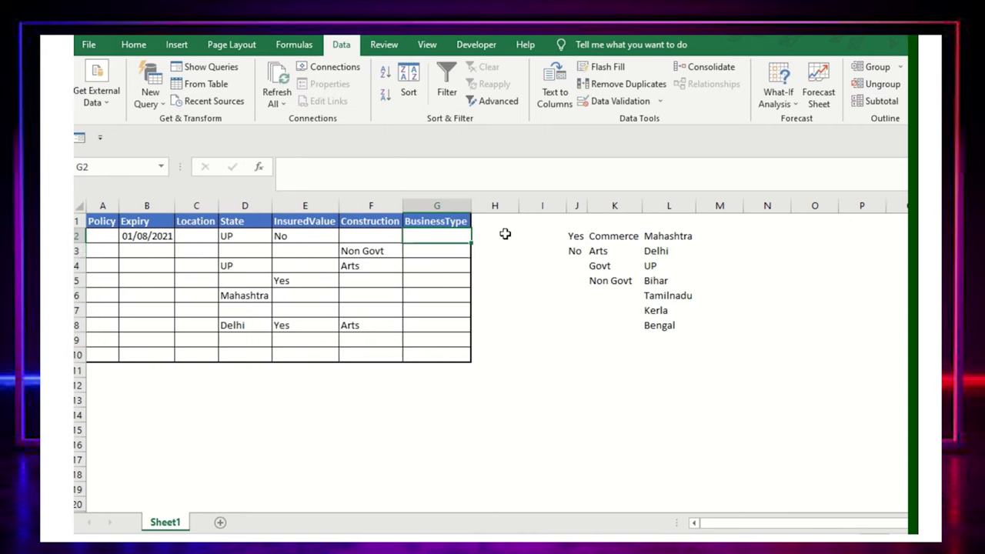
# Enter Internal and External in cells M2 and M3.
pyautogui.click(738, 235)
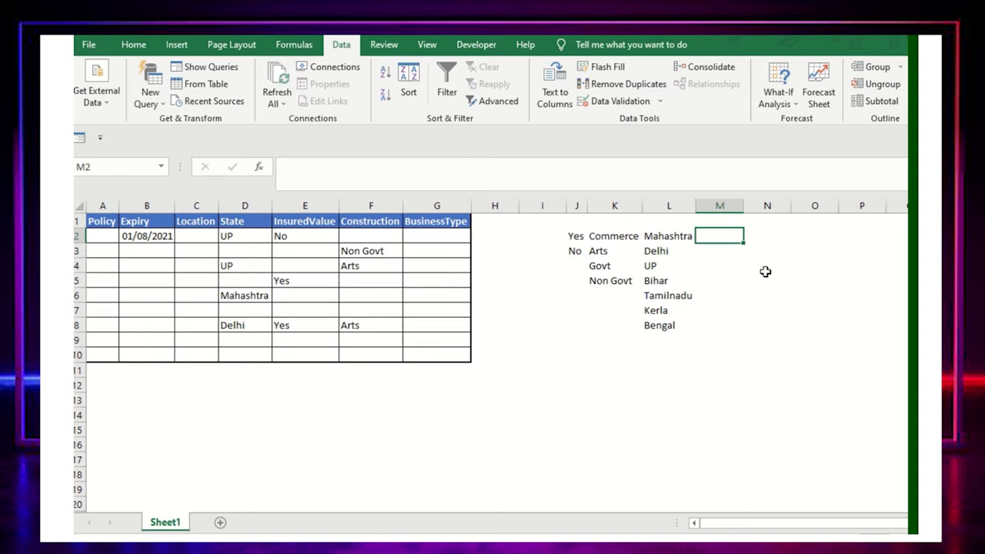
pyautogui.write('Inter')
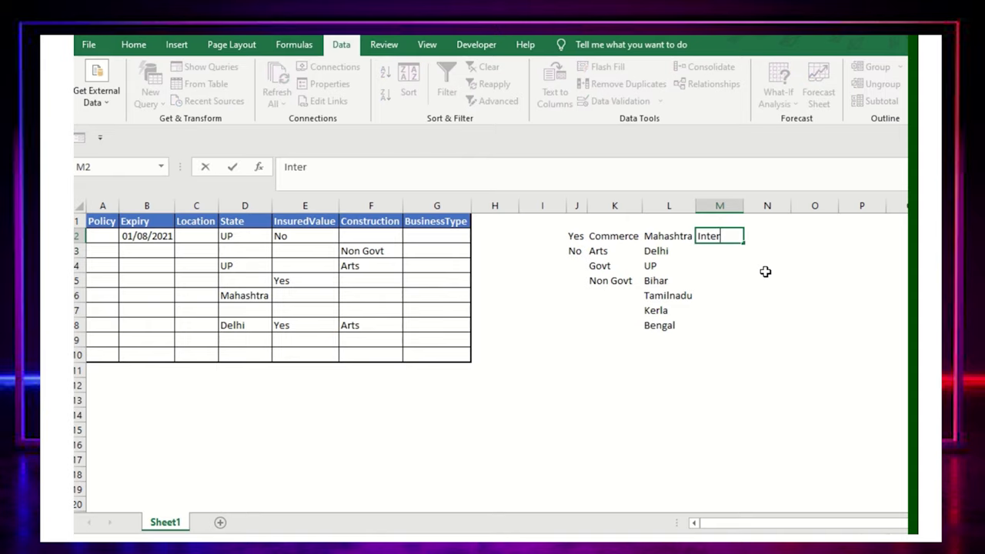
pyautogui.write('nal')
pyautogui.press('Return')
pyautogui.write('Exte')
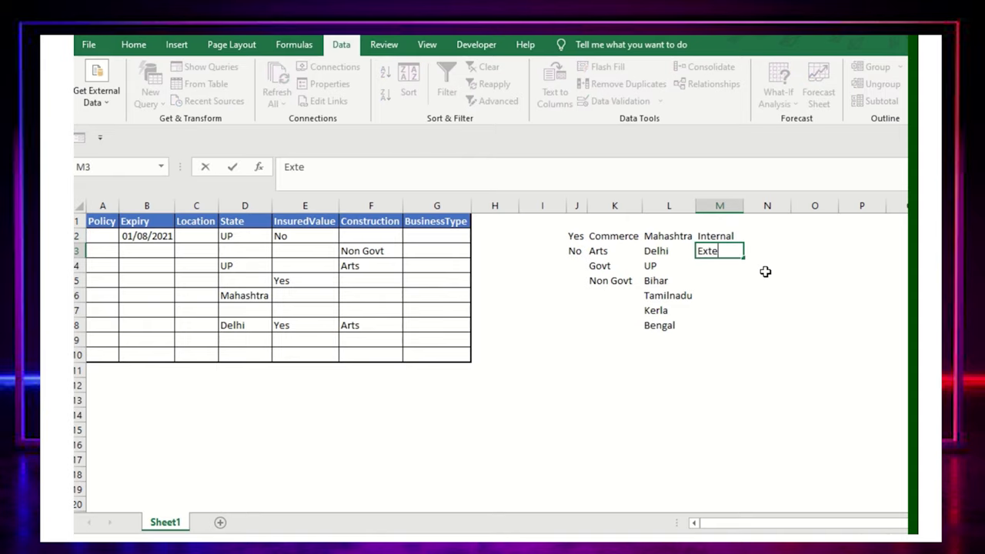
pyautogui.write('rnal')
pyautogui.press('Return')
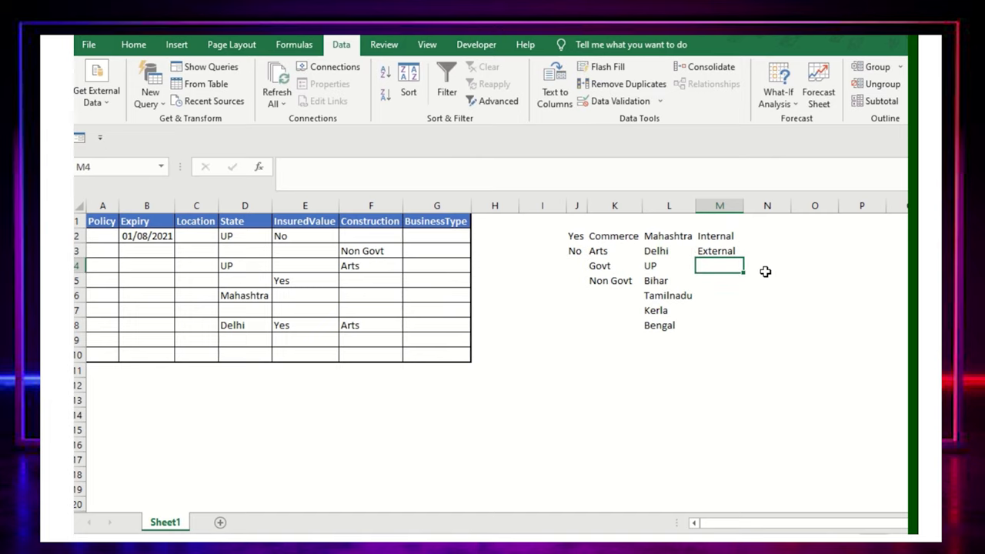
# Restrict G2:G10 to a list validation with source =$M$2:$M$3.
pyautogui.moveTo(433, 235); pyautogui.dragTo(443, 350)
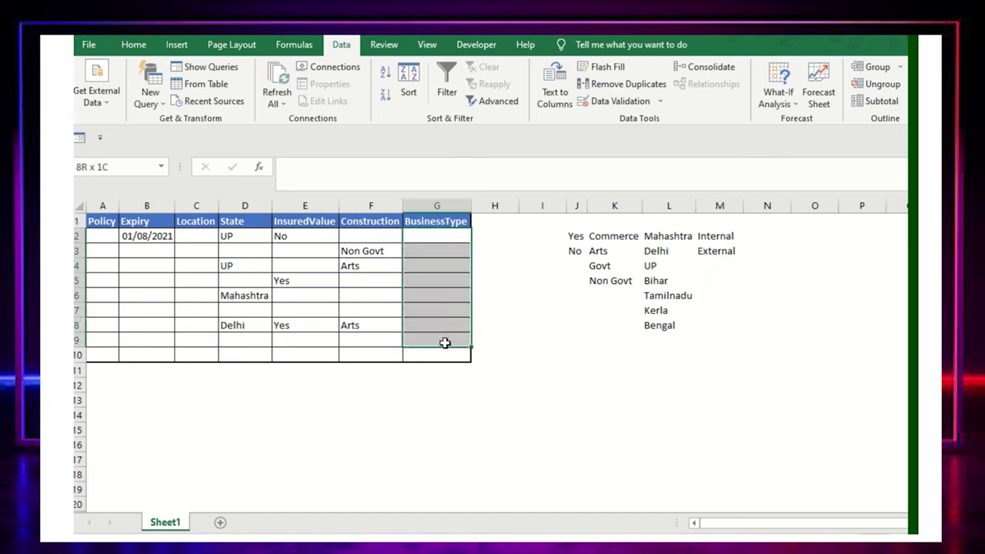
pyautogui.click(618, 100)
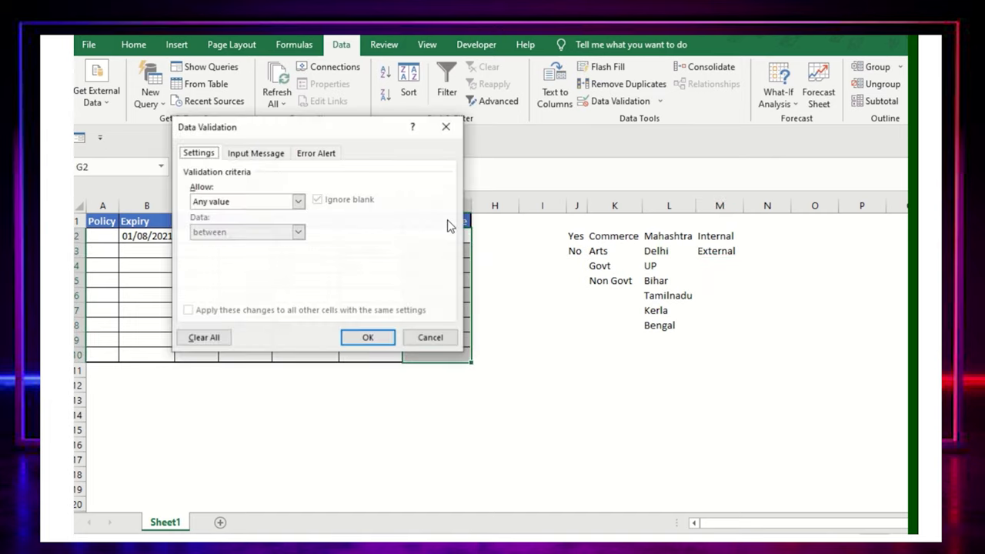
pyautogui.click(240, 206)
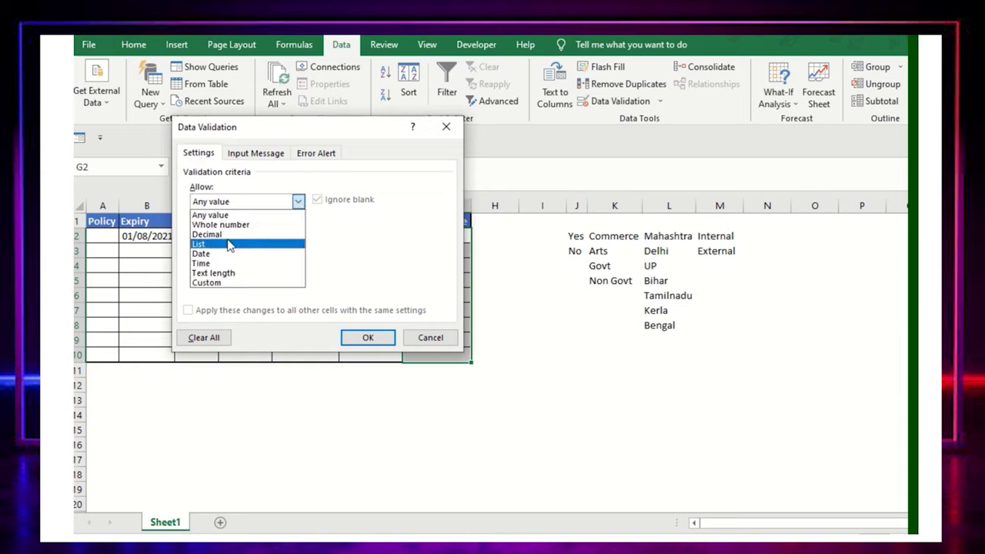
pyautogui.click(229, 244)
pyautogui.click(260, 263)
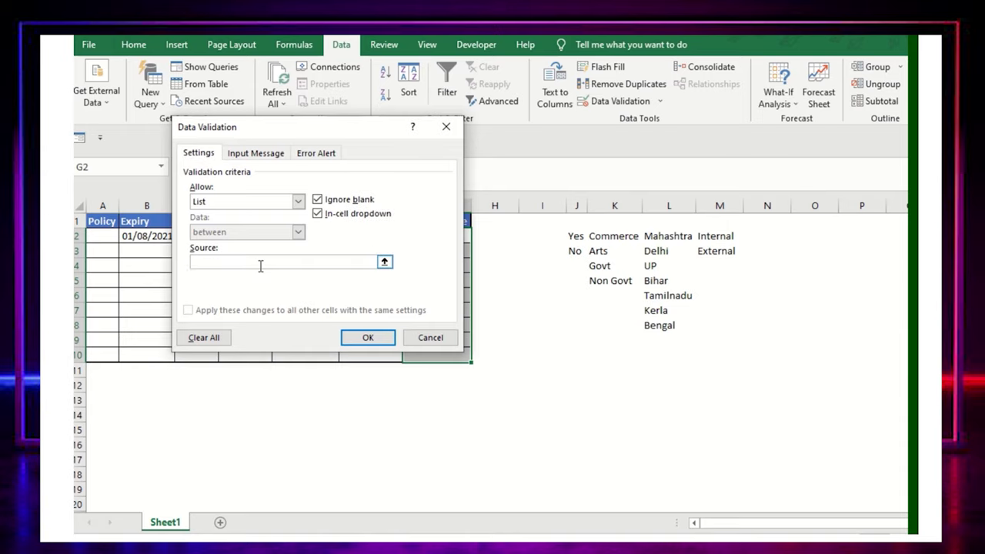
pyautogui.moveTo(721, 236); pyautogui.dragTo(719, 251)
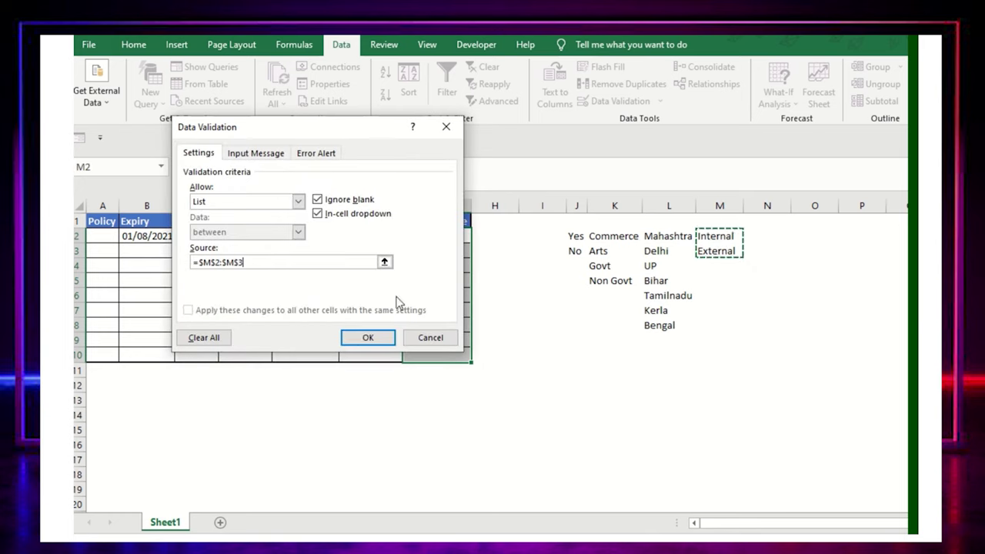
pyautogui.click(376, 337)
# Use the dropdowns to set G2 to External and G4 to Internal.
pyautogui.click(478, 236)
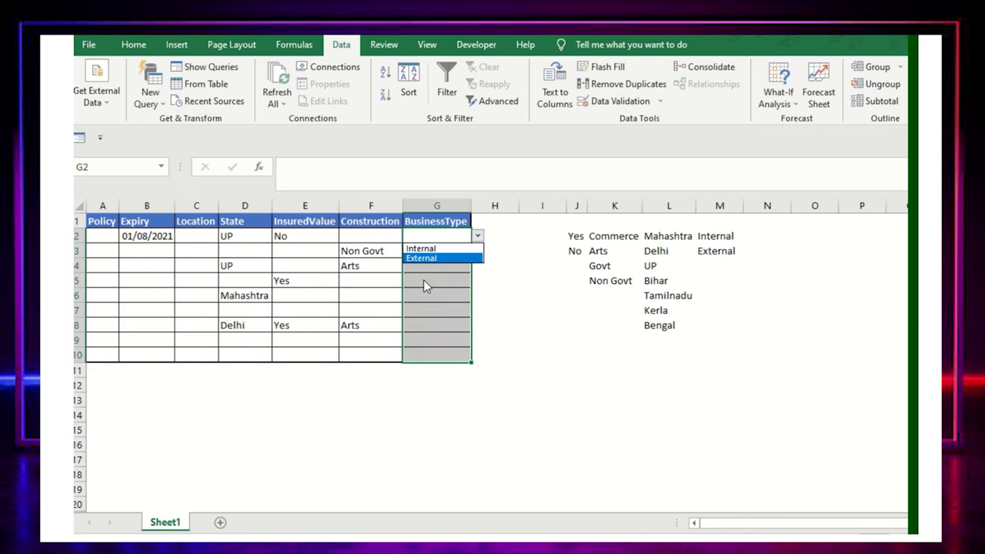
pyautogui.click(439, 259)
pyautogui.click(431, 264)
pyautogui.click(478, 266)
pyautogui.click(435, 275)
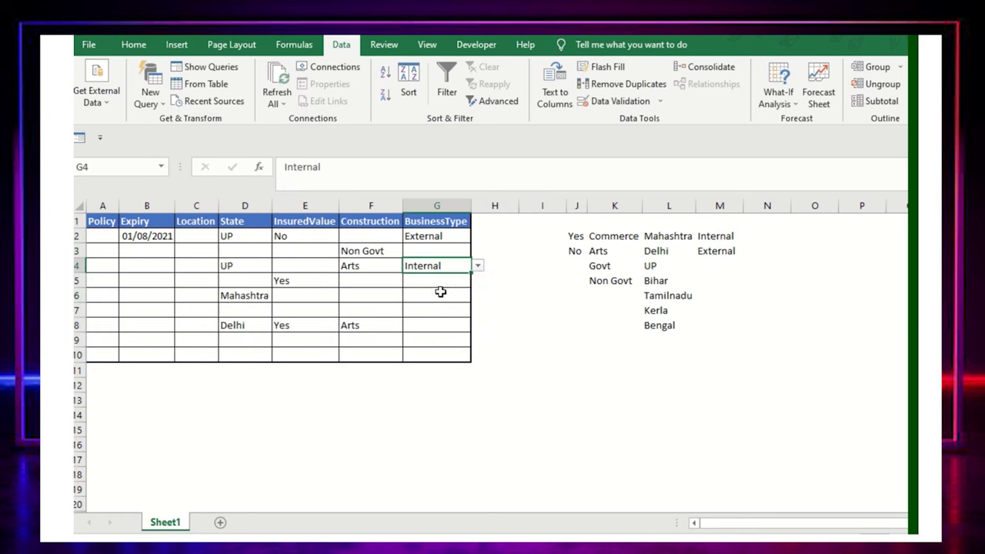
pyautogui.click(437, 327)
pyautogui.moveTo(99, 221); pyautogui.dragTo(445, 353)
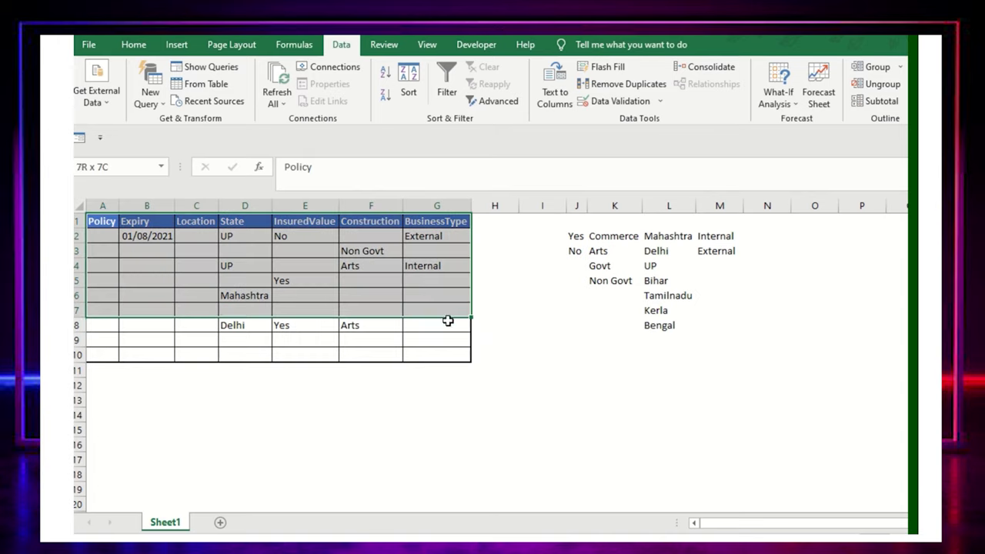